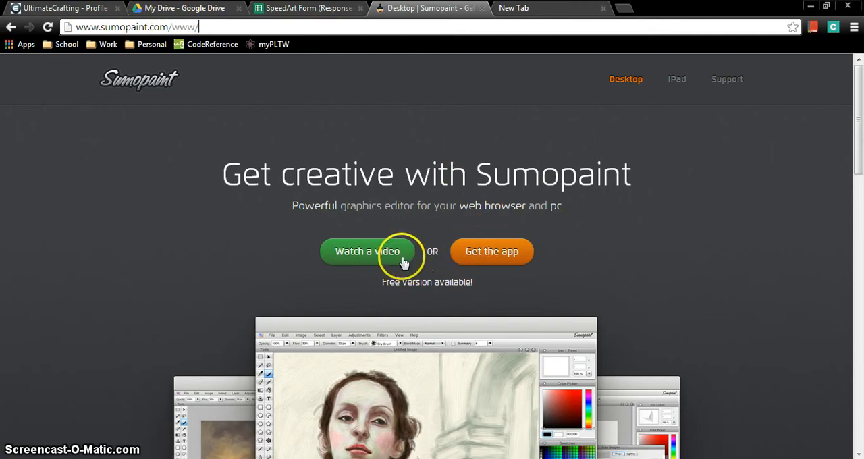
# Step: Go to the pricing section of the Sumopaint site and launch the free web version
pyautogui.click(471, 258)
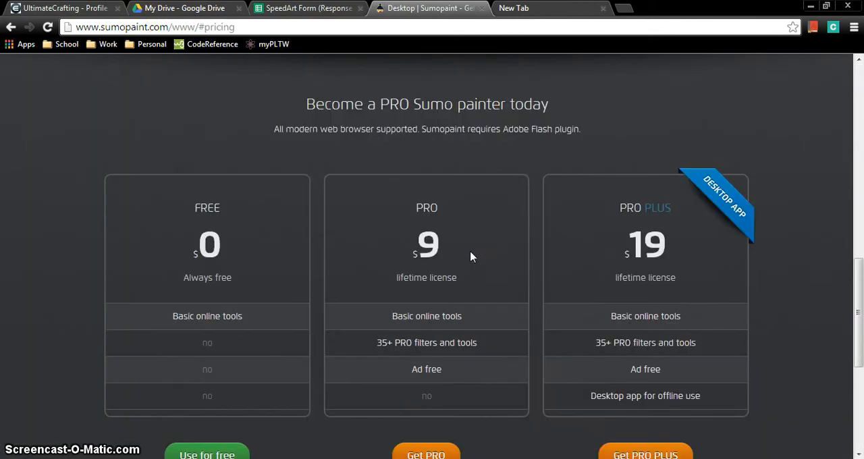
pyautogui.click(861, 165)
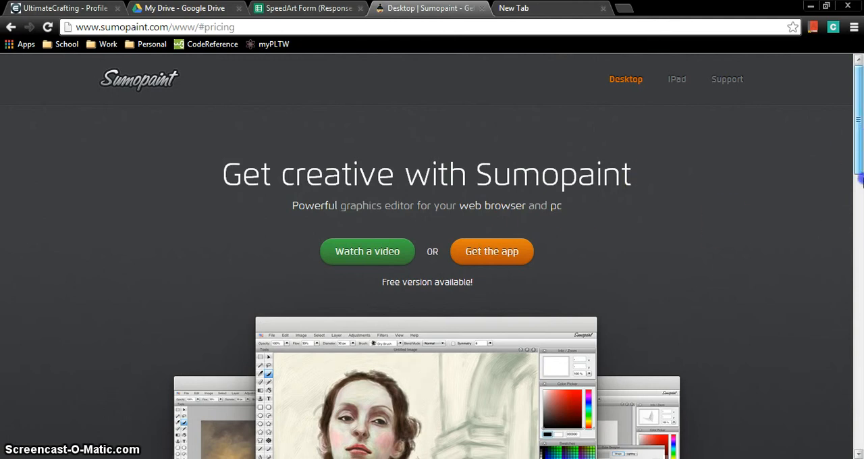
pyautogui.click(858, 321)
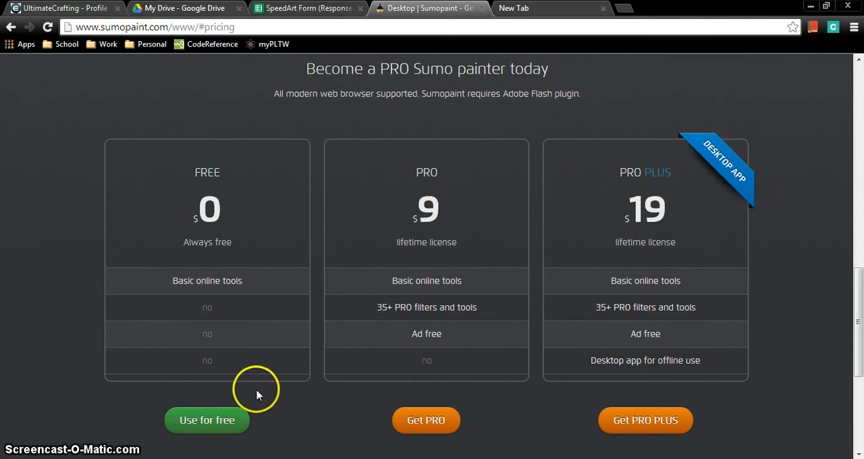
pyautogui.click(215, 421)
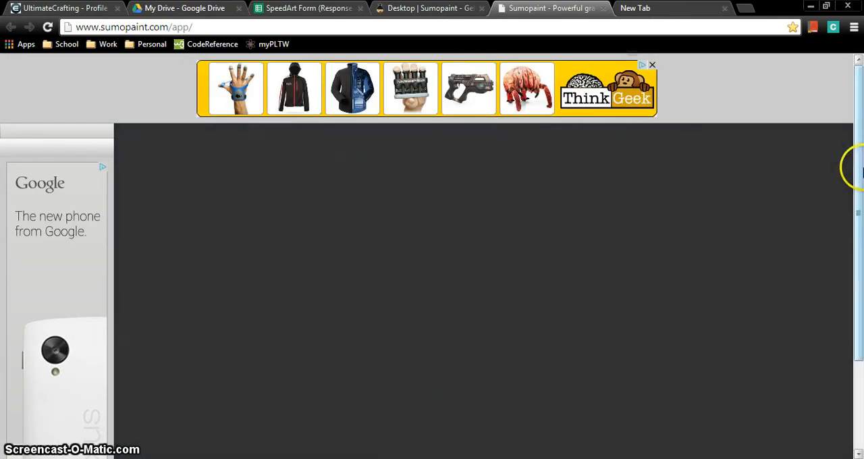
# Step: Create a new blank canvas from the start screen and move its image window
pyautogui.moveTo(859, 170); pyautogui.dragTo(861, 230)
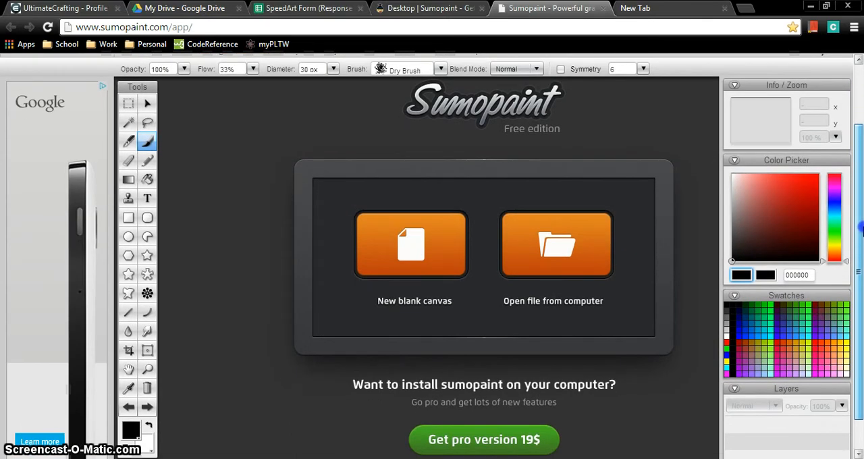
pyautogui.moveTo(861, 229); pyautogui.dragTo(862, 238)
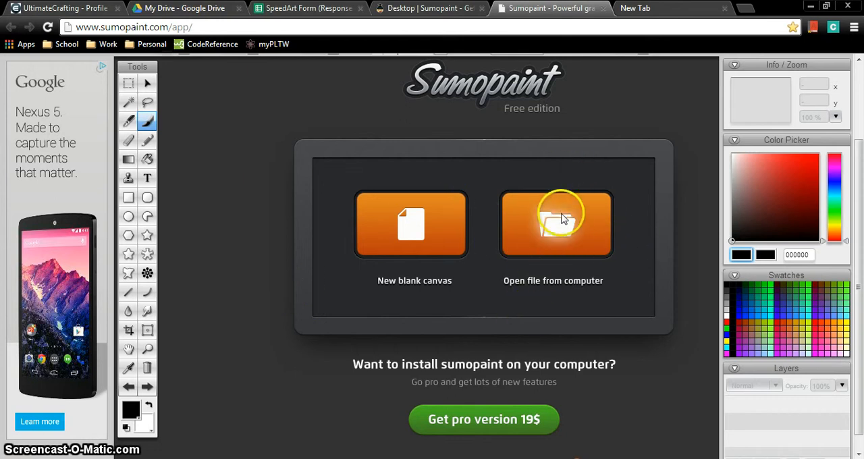
pyautogui.click(525, 178)
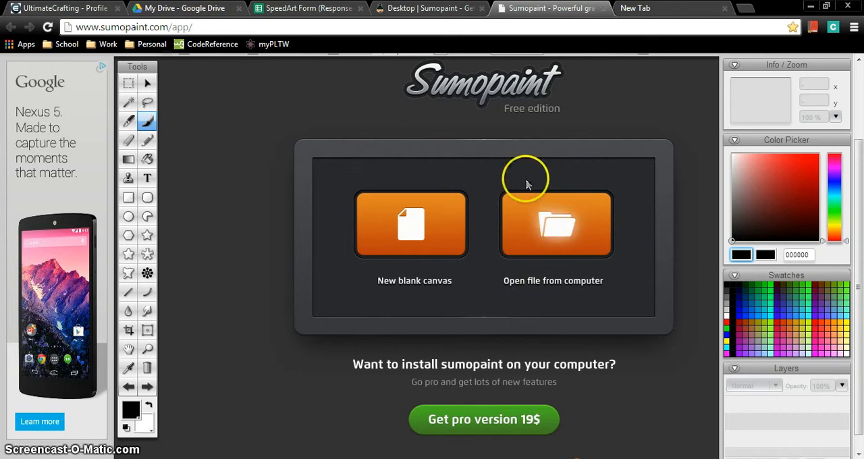
pyautogui.click(540, 225)
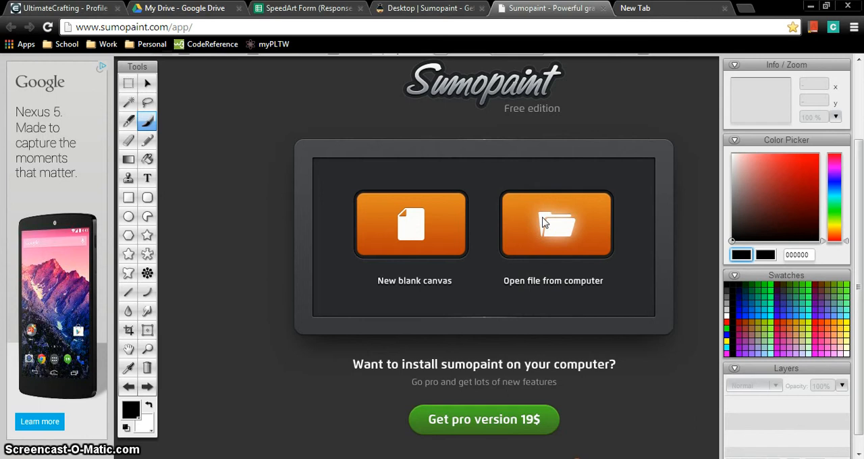
pyautogui.click(408, 223)
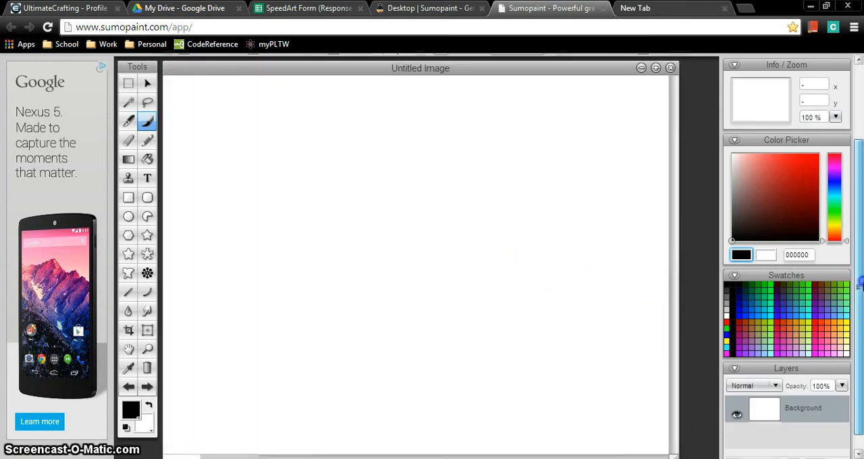
pyautogui.moveTo(861, 282)
pyautogui.mouseDown()
pyautogui.moveTo(861, 274)
pyautogui.moveTo(861, 284)
pyautogui.mouseUp()
pyautogui.moveTo(389, 68); pyautogui.dragTo(429, 97)
pyautogui.moveTo(859, 201); pyautogui.dragTo(859, 124)
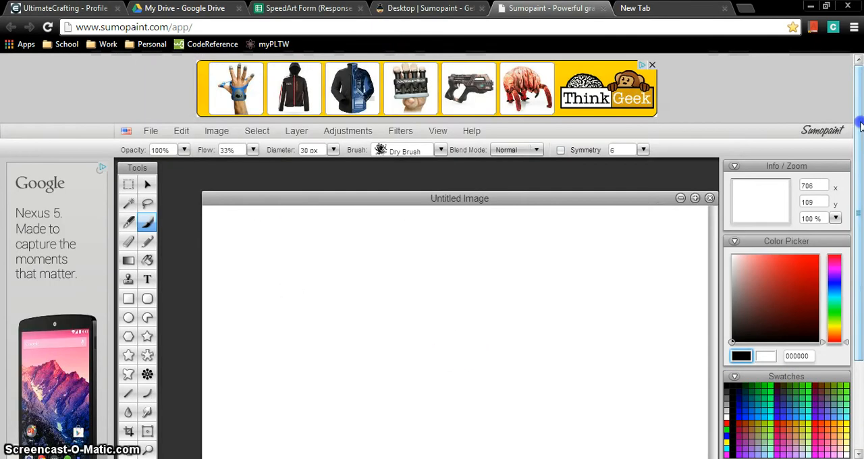
# Step: Create a second white 800 x 600 px image and close it again
pyautogui.click(153, 133)
pyautogui.click(168, 146)
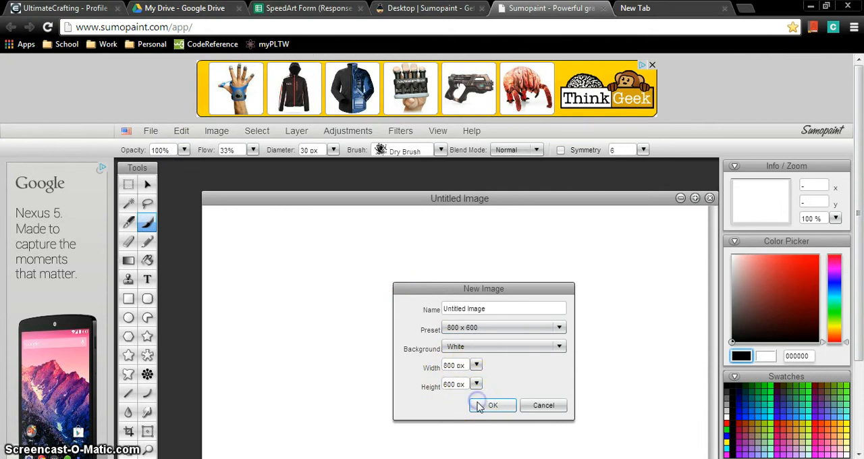
pyautogui.click(478, 405)
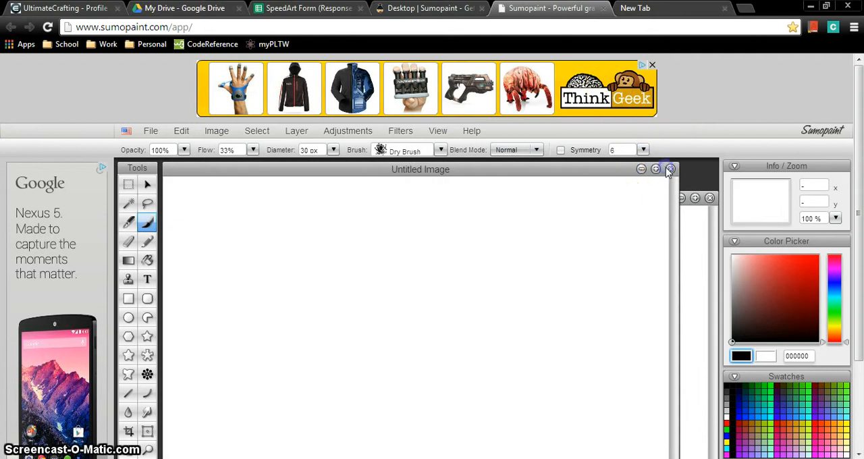
pyautogui.click(670, 169)
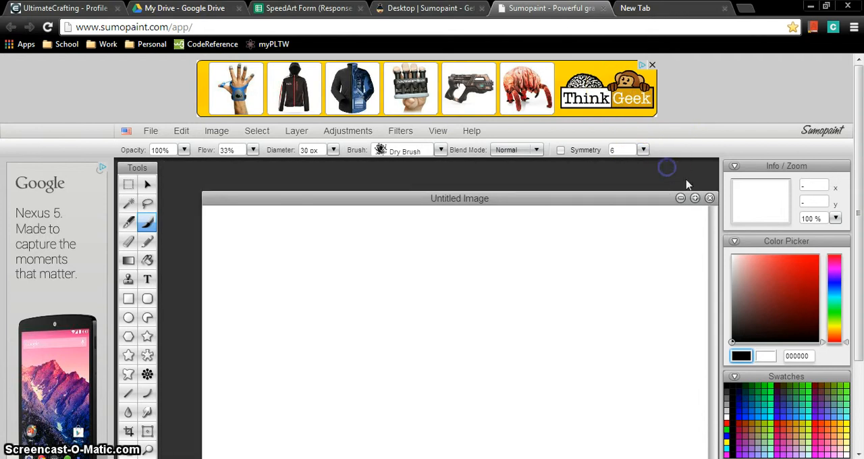
# Step: View the background options for a new image, and reload the Sumopaint page
pyautogui.click(152, 131)
pyautogui.click(162, 144)
pyautogui.click(527, 343)
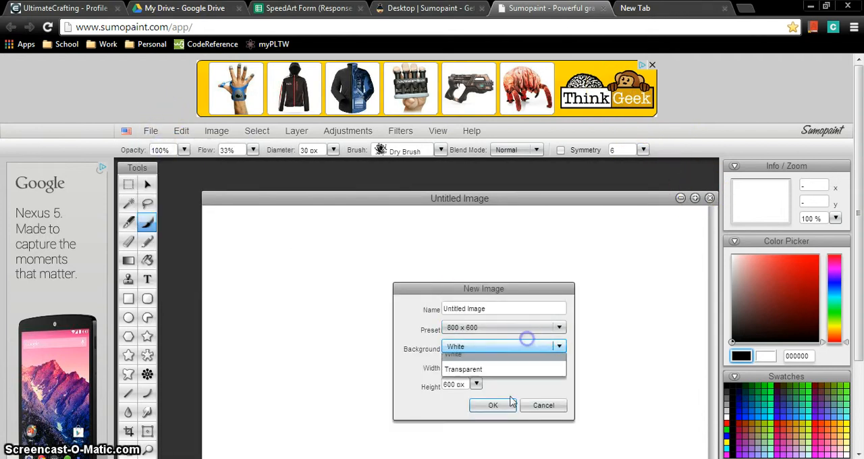
pyautogui.click(47, 27)
pyautogui.click(409, 128)
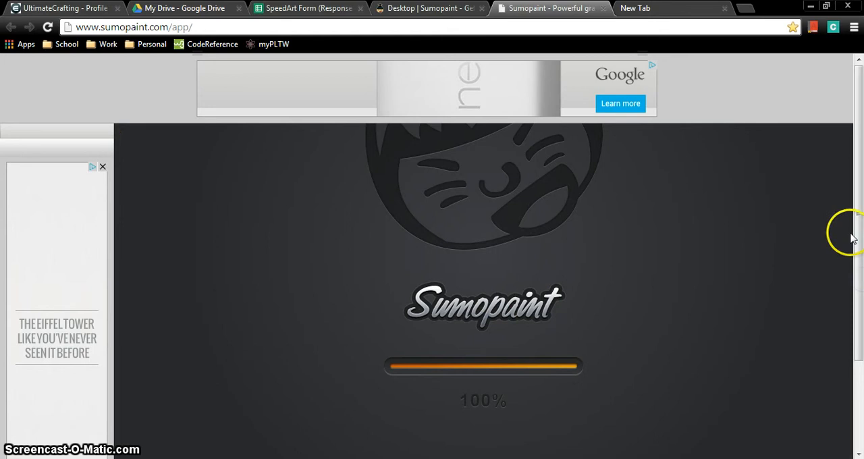
# Step: Create a new image with a white background, 1800 px wide and 1600 px high
pyautogui.moveTo(855, 218); pyautogui.dragTo(861, 276)
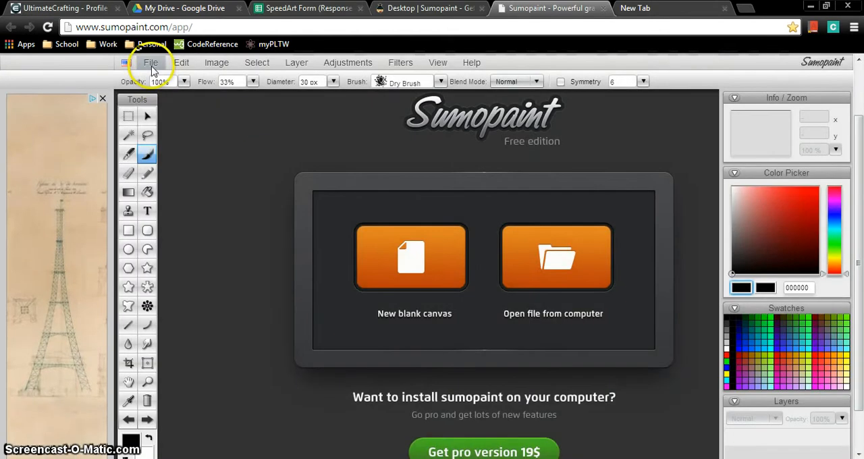
pyautogui.click(151, 63)
pyautogui.click(160, 80)
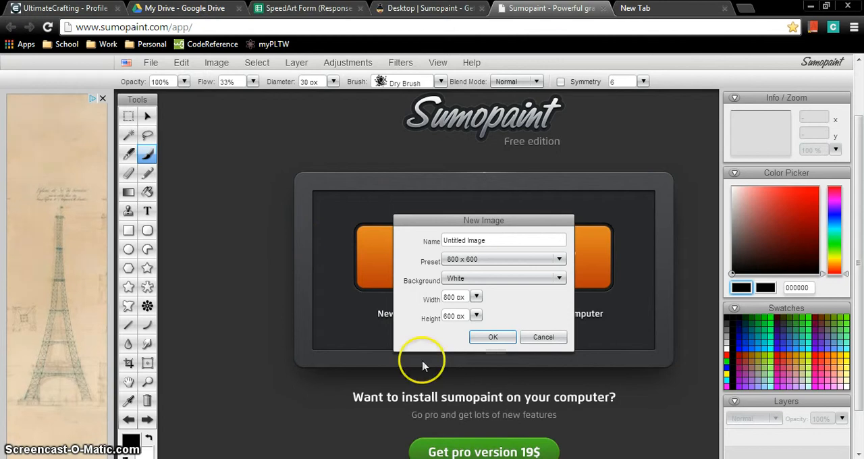
pyautogui.click(451, 297)
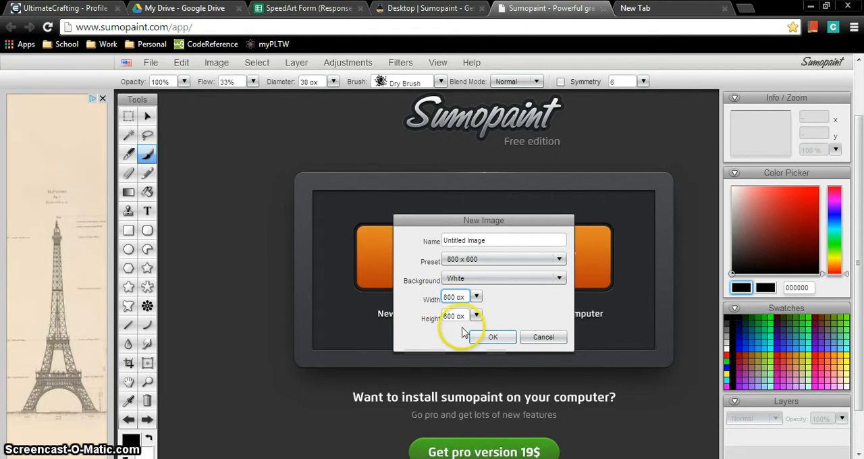
pyautogui.write('1')
pyautogui.click(443, 316)
pyautogui.click(443, 316)
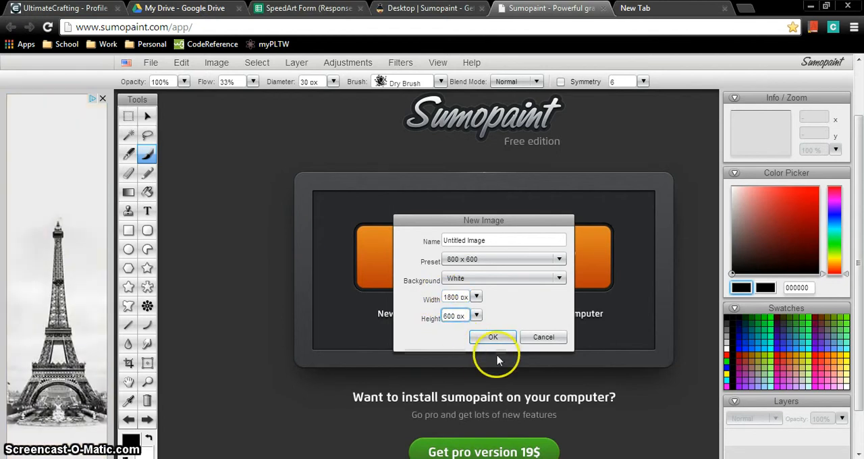
pyautogui.write('1')
pyautogui.click(487, 335)
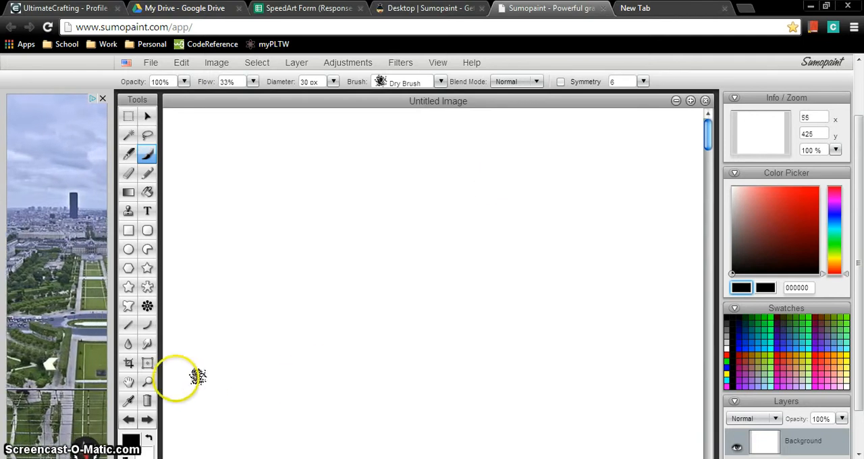
# Step: Try drawing a straight line down the middle of the blank canvas with the Line tool
pyautogui.click(152, 382)
pyautogui.click(334, 307)
pyautogui.click(335, 307)
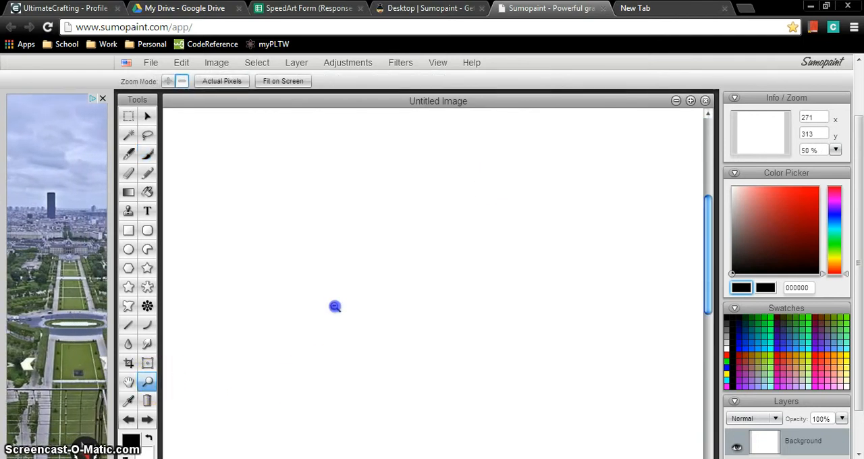
pyautogui.click(335, 307)
pyautogui.click(128, 325)
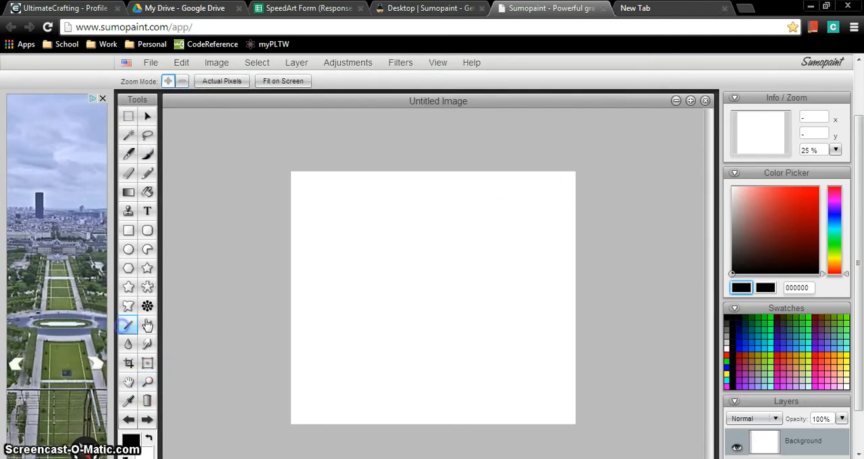
pyautogui.moveTo(452, 207); pyautogui.dragTo(433, 300)
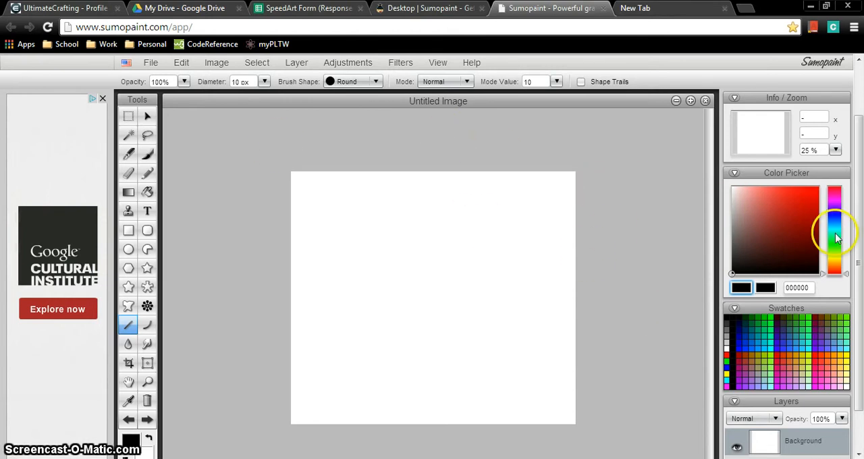
# Step: Make a rectangular selection over the lower-right part of the canvas and deselect it
pyautogui.click(133, 117)
pyautogui.moveTo(356, 224); pyautogui.dragTo(557, 392)
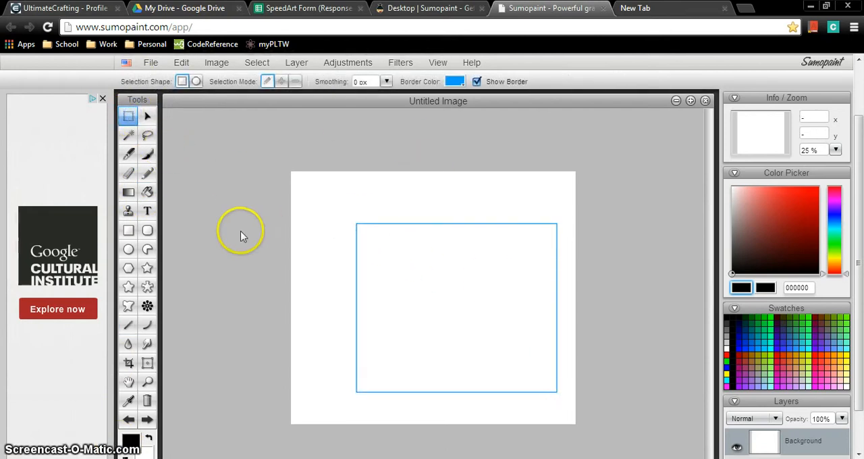
pyautogui.click(195, 155)
# Step: Try the Move tool on the blank canvas, and switch to the Magic Wand tool
pyautogui.click(148, 116)
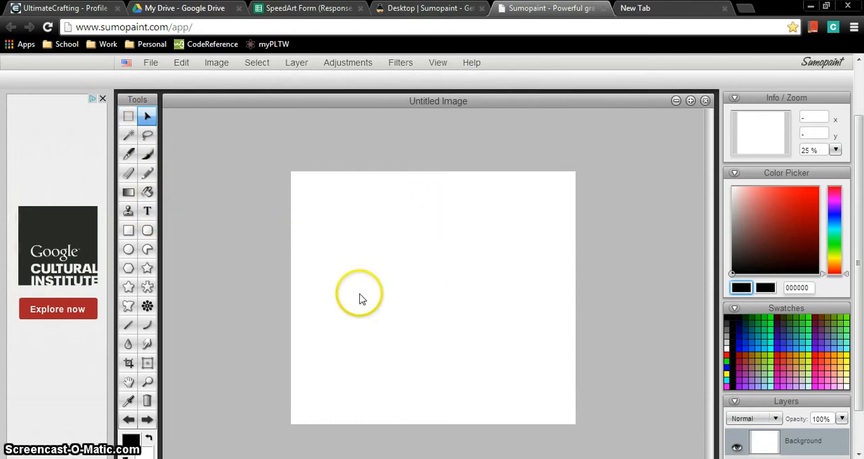
pyautogui.click(425, 296)
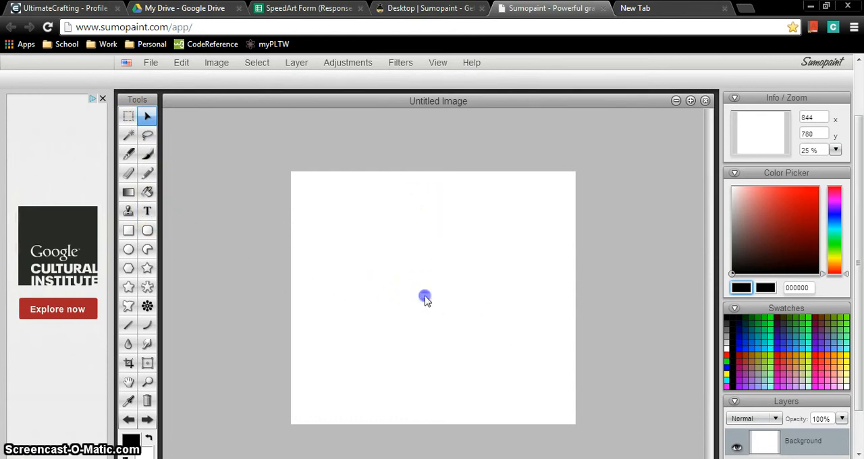
pyautogui.click(131, 141)
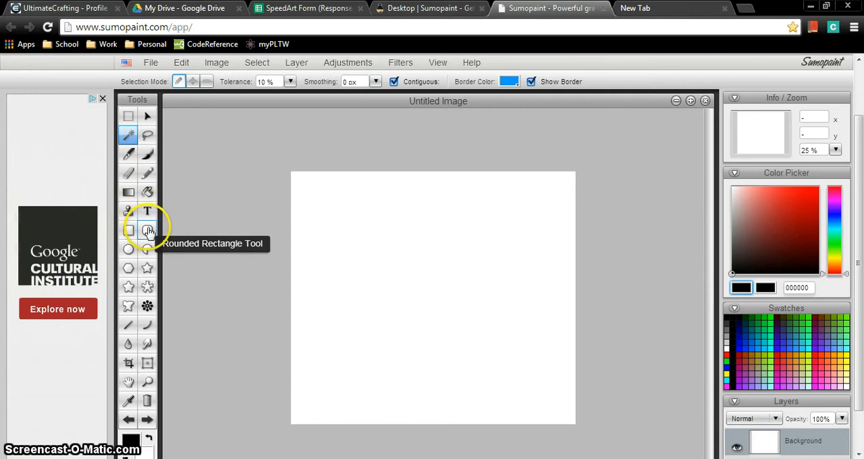
# Step: Draw a black rosette pattern in the middle of the canvas with the Symmetry tool, using 6 symmetry points
pyautogui.click(148, 305)
pyautogui.moveTo(337, 340)
pyautogui.mouseDown()
pyautogui.moveTo(402, 296)
pyautogui.moveTo(374, 256)
pyautogui.moveTo(438, 241)
pyautogui.moveTo(475, 274)
pyautogui.moveTo(473, 284)
pyautogui.moveTo(436, 276)
pyautogui.mouseUp()
pyautogui.moveTo(475, 246); pyautogui.dragTo(503, 267)
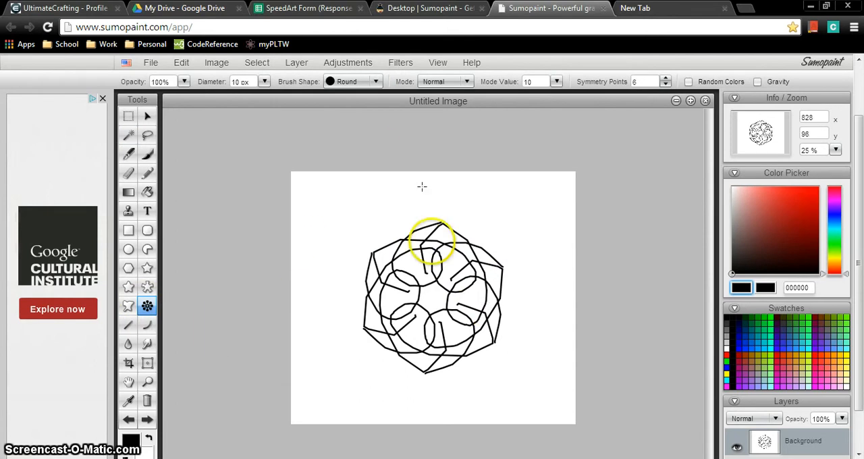
# Step: Draw a diagonal line at the lower left of the rosette with the Line tool, and undo it
pyautogui.click(132, 326)
pyautogui.moveTo(337, 343); pyautogui.dragTo(404, 409)
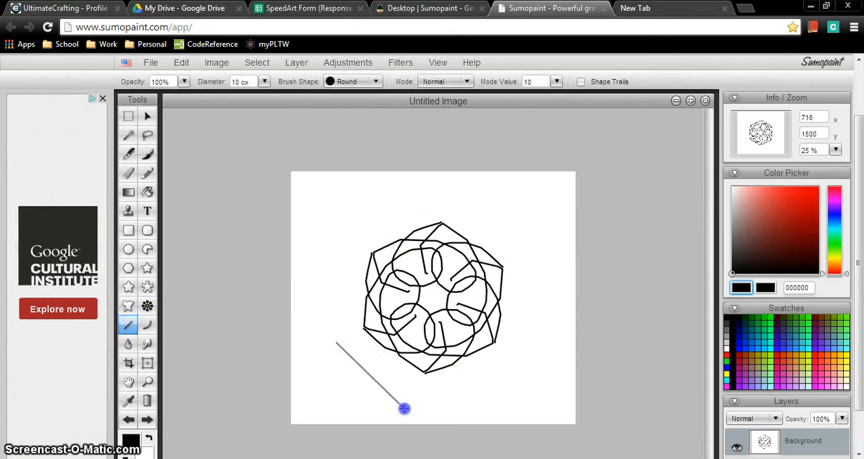
pyautogui.hotkey('ctrl', 'z')
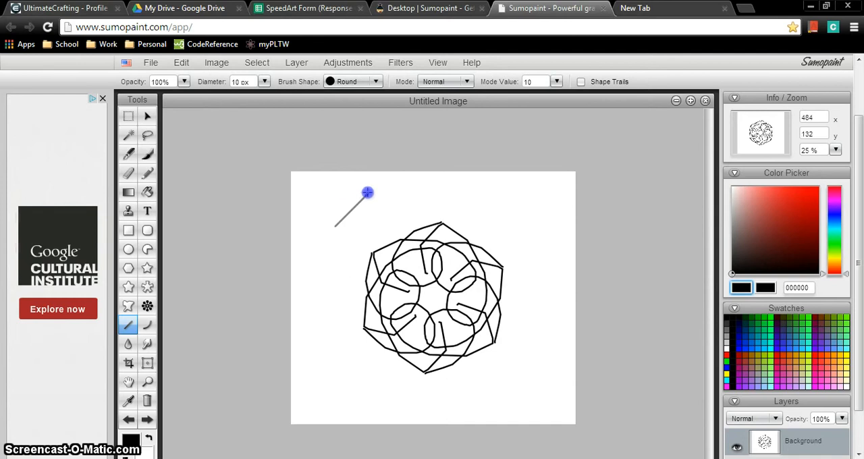
# Step: Try drawing a vertical stroke to the left of the rosette with the Curve tool
pyautogui.click(144, 329)
pyautogui.moveTo(348, 220); pyautogui.dragTo(347, 339)
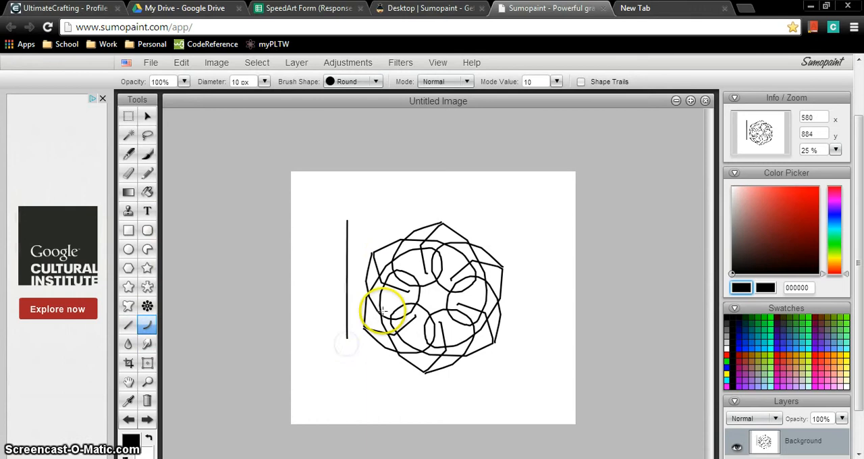
pyautogui.click(340, 286)
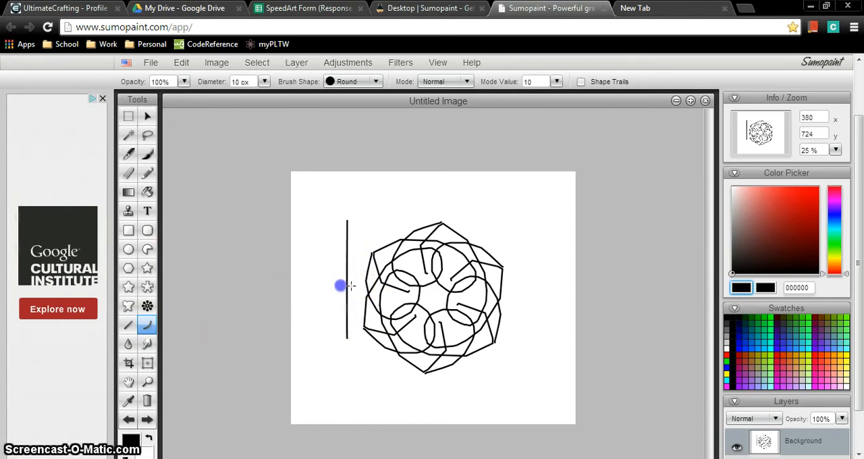
# Step: Draw a vertical line to the left of the rosette with the Curve tool, bend it outward, and undo it
pyautogui.click(337, 244)
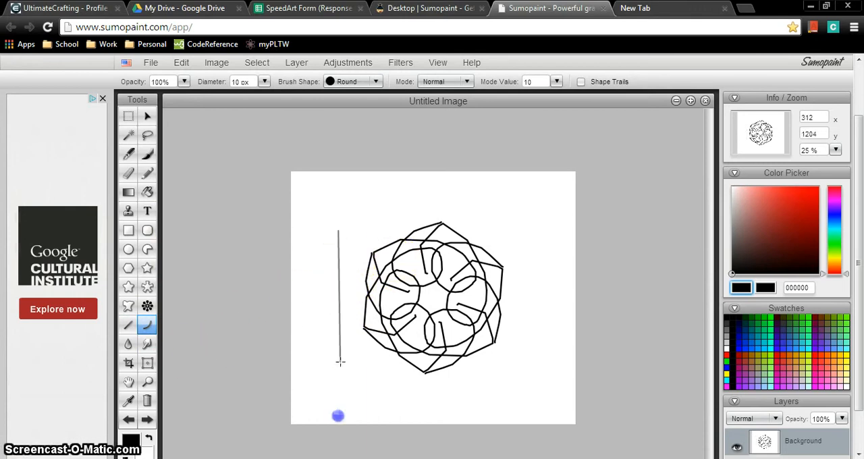
pyautogui.moveTo(345, 378); pyautogui.dragTo(345, 378)
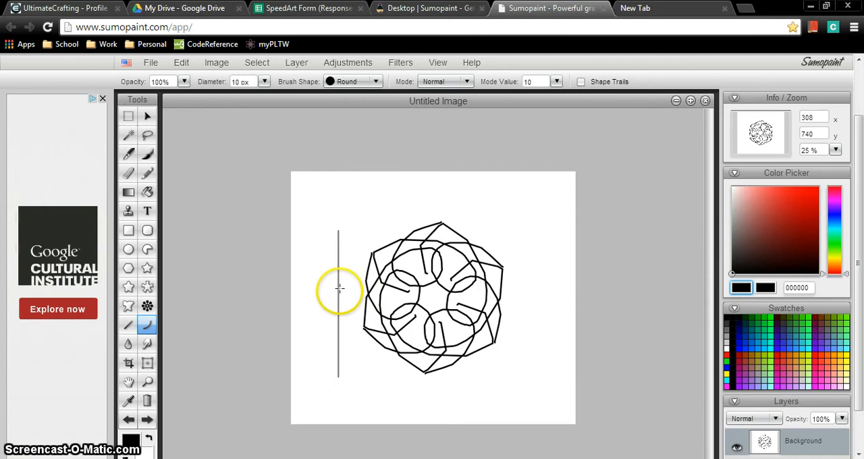
pyautogui.moveTo(339, 292); pyautogui.dragTo(340, 268)
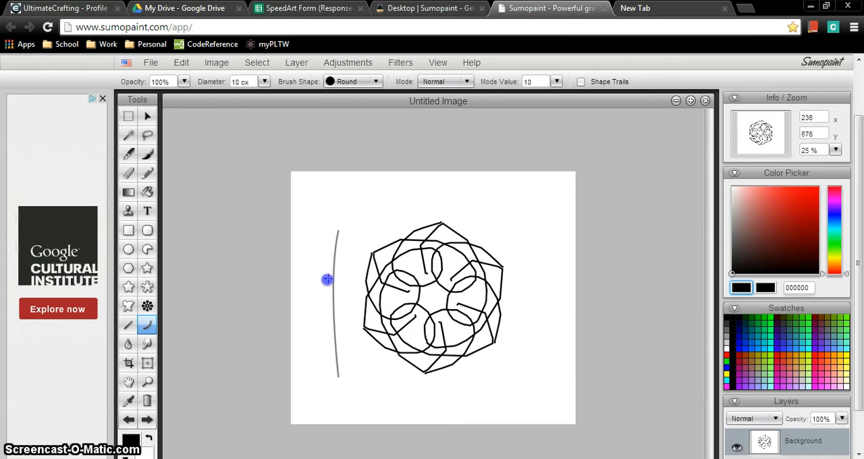
pyautogui.moveTo(335, 302); pyautogui.dragTo(324, 301)
pyautogui.hotkey('ctrl', 'z')
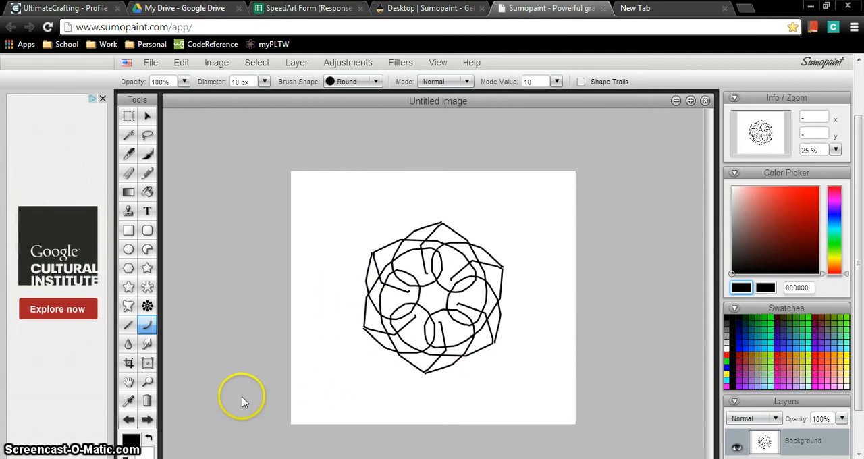
# Step: Enclose the rosette with the Free Transform tool, move it slightly up and to the left, and apply the transform
pyautogui.click(129, 345)
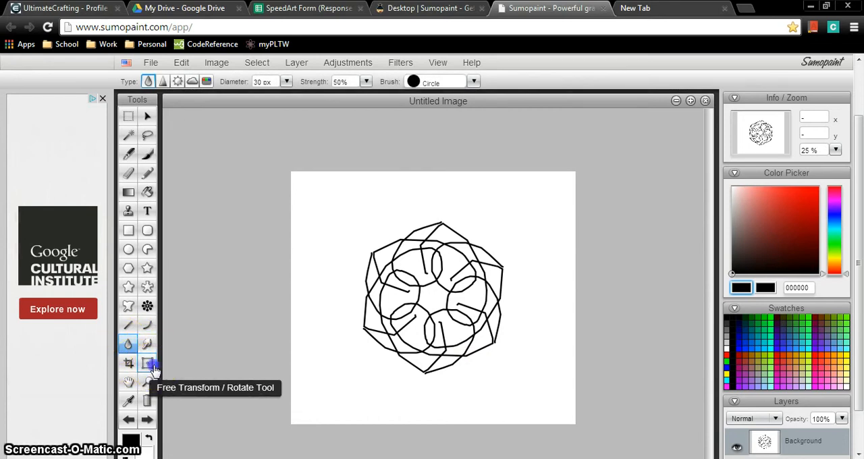
pyautogui.click(153, 369)
pyautogui.moveTo(339, 202); pyautogui.dragTo(542, 392)
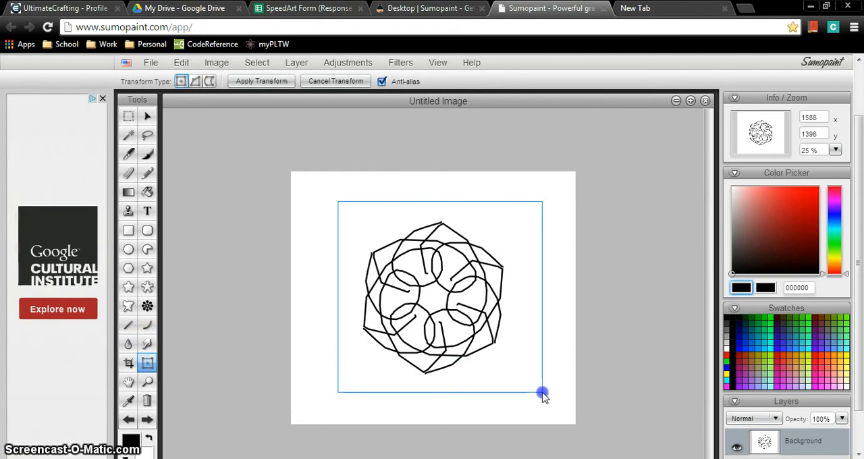
pyautogui.moveTo(414, 290)
pyautogui.mouseDown()
pyautogui.moveTo(366, 256)
pyautogui.moveTo(430, 334)
pyautogui.moveTo(490, 261)
pyautogui.moveTo(508, 219)
pyautogui.moveTo(516, 299)
pyautogui.moveTo(466, 293)
pyautogui.moveTo(459, 306)
pyautogui.mouseUp()
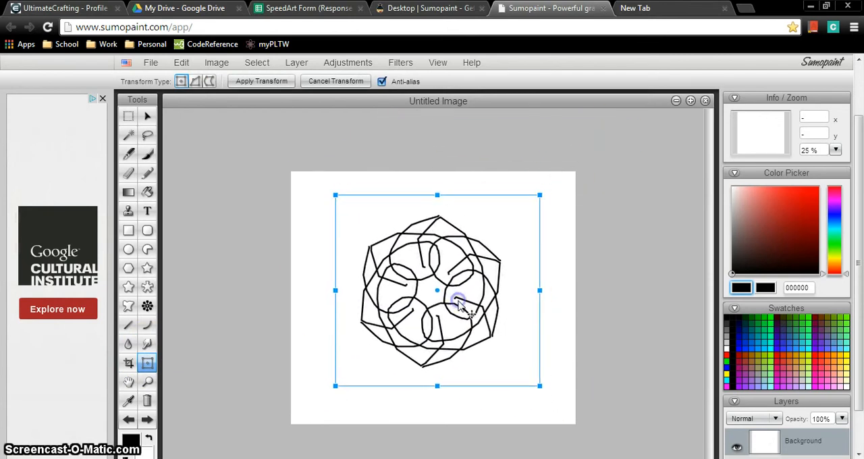
pyautogui.press('Return')
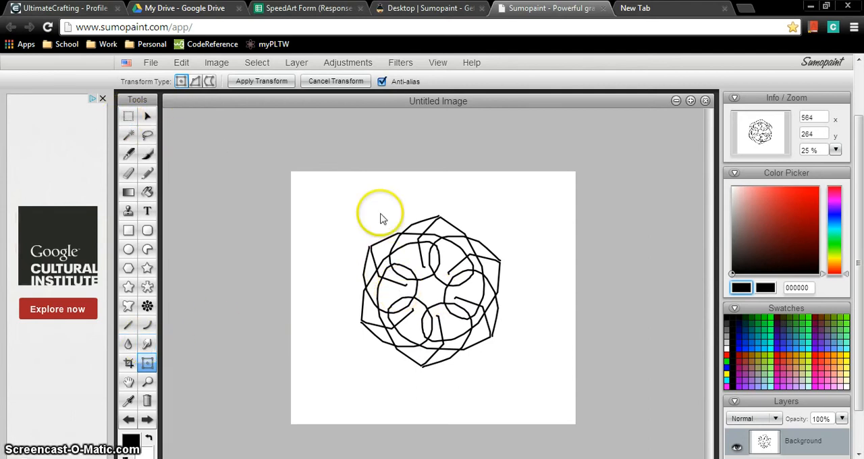
# Step: Enclose the rosette for transforming again, move it toward the canvas's lower right, return it near the centre, and apply
pyautogui.moveTo(336, 194)
pyautogui.mouseDown()
pyautogui.moveTo(535, 396)
pyautogui.moveTo(537, 386)
pyautogui.moveTo(520, 382)
pyautogui.mouseUp()
pyautogui.moveTo(490, 304)
pyautogui.mouseDown()
pyautogui.moveTo(496, 357)
pyautogui.moveTo(565, 353)
pyautogui.moveTo(480, 268)
pyautogui.moveTo(511, 334)
pyautogui.mouseUp()
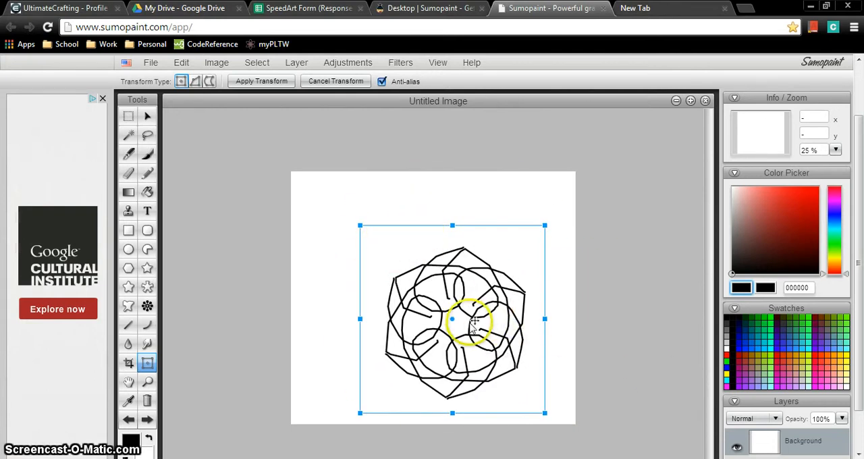
pyautogui.moveTo(466, 347)
pyautogui.mouseDown()
pyautogui.moveTo(438, 345)
pyautogui.moveTo(460, 291)
pyautogui.moveTo(443, 304)
pyautogui.mouseUp()
pyautogui.doubleClick(444, 305)
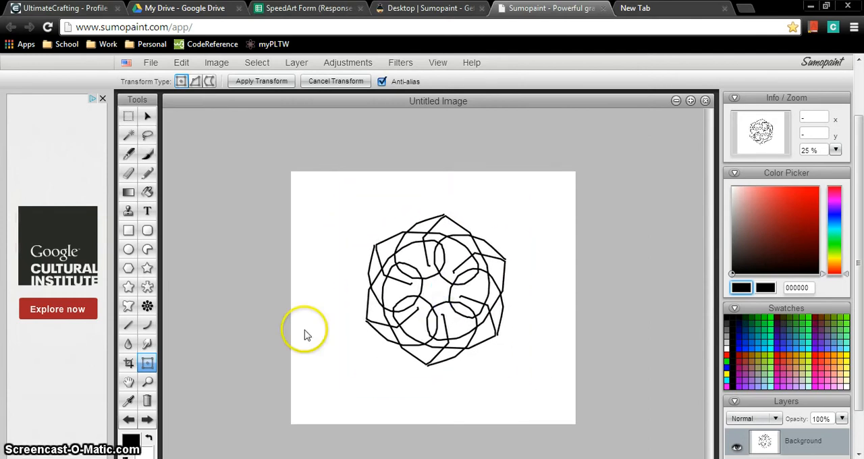
# Step: Zoom in on the rosette to 100% and pan across it with the Hand tool
pyautogui.click(129, 383)
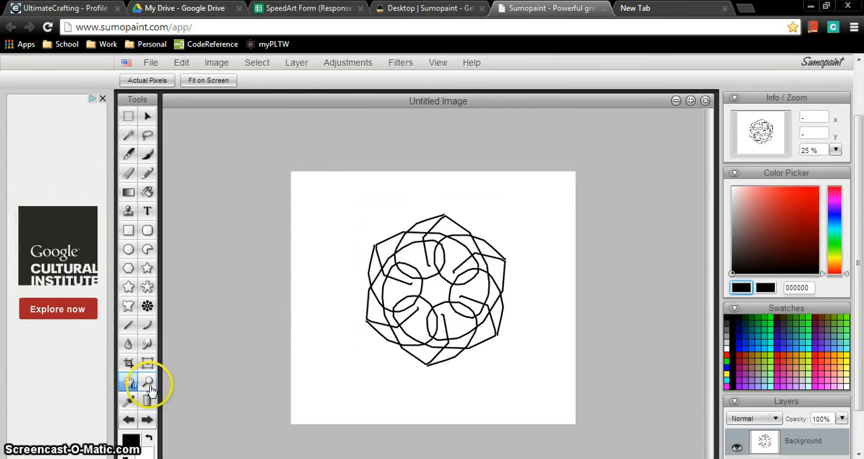
pyautogui.doubleClick(147, 384)
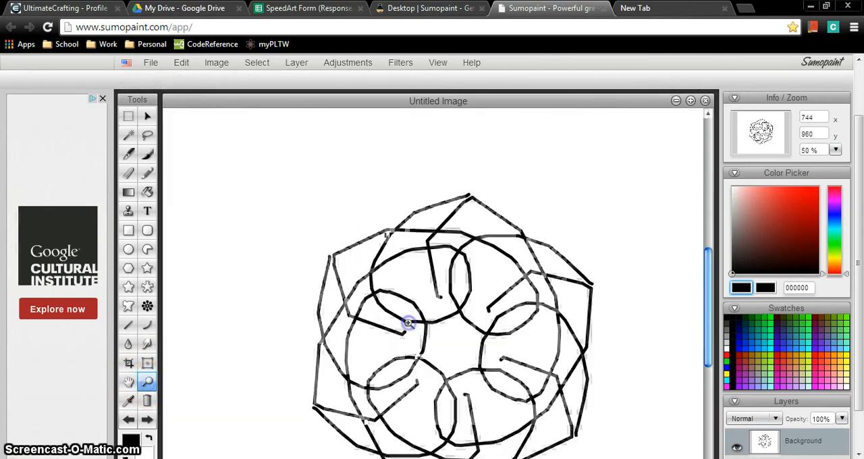
pyautogui.click(129, 384)
pyautogui.moveTo(365, 309); pyautogui.dragTo(208, 320)
pyautogui.moveTo(473, 253); pyautogui.dragTo(571, 253)
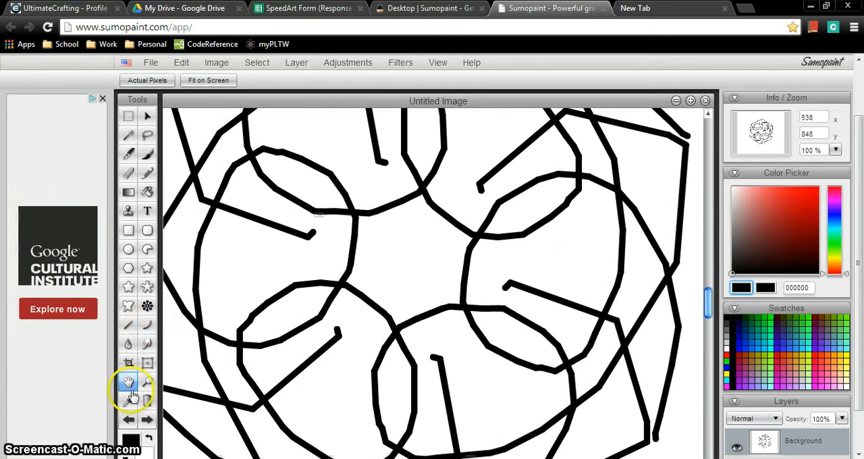
# Step: Try the Eyedropper tool over the rosette, and zoom back out to 25% to show the whole canvas
pyautogui.click(129, 399)
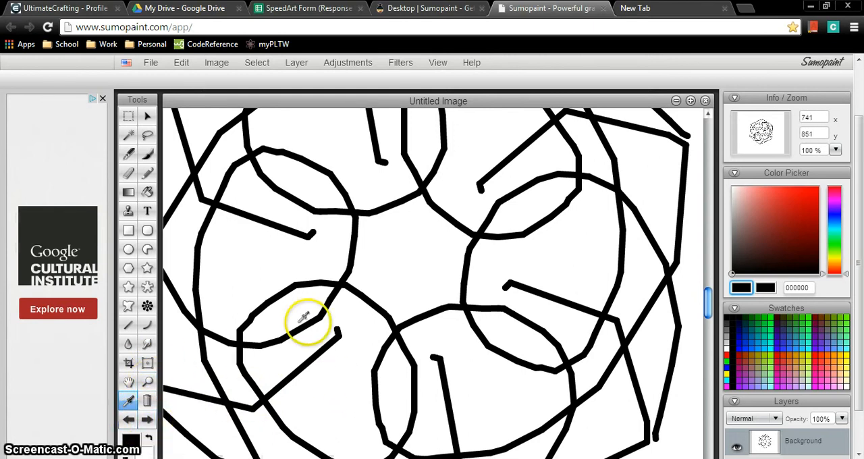
pyautogui.click(147, 381)
pyautogui.click(209, 379)
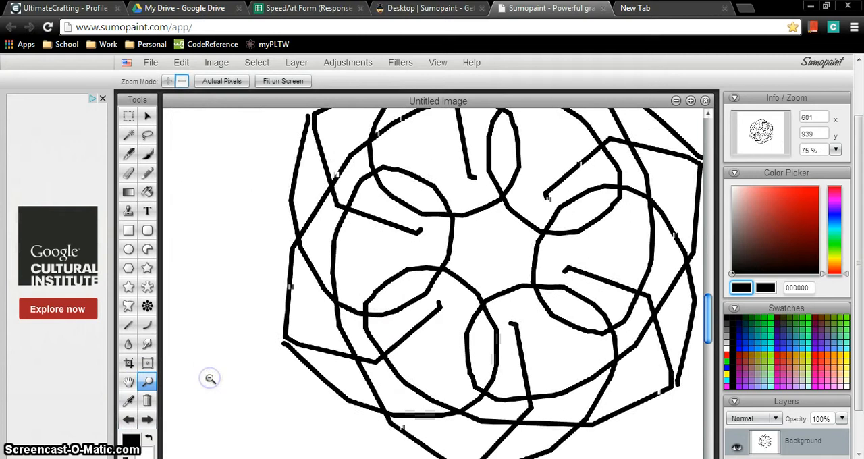
pyautogui.click(210, 378)
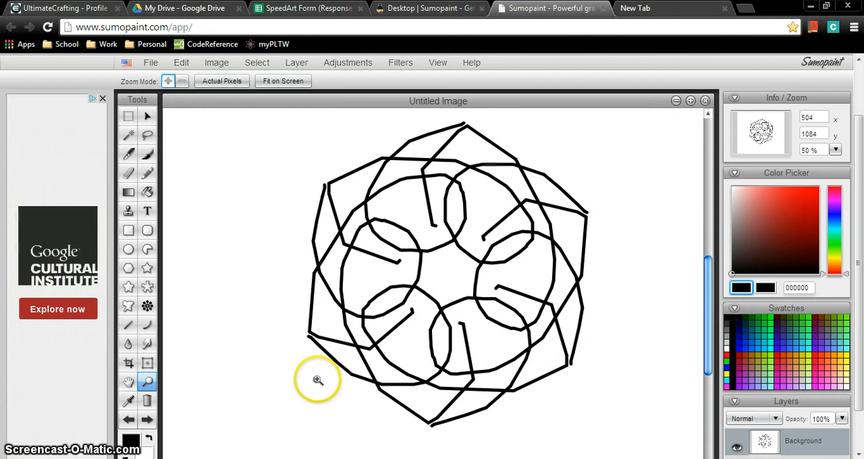
pyautogui.keyDown('alt'); pyautogui.click(389, 304); pyautogui.keyUp('alt')
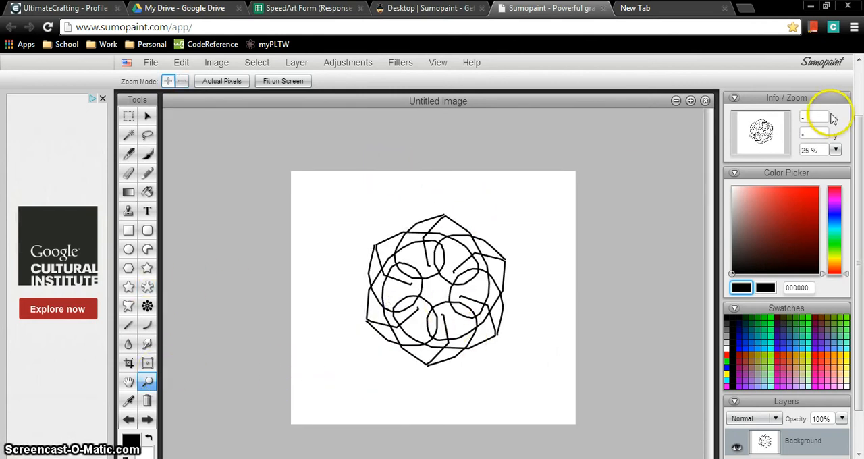
# Step: Adjust the zoom level with the slider to 51%, and bring the rosette into view
pyautogui.moveTo(858, 273); pyautogui.dragTo(860, 255)
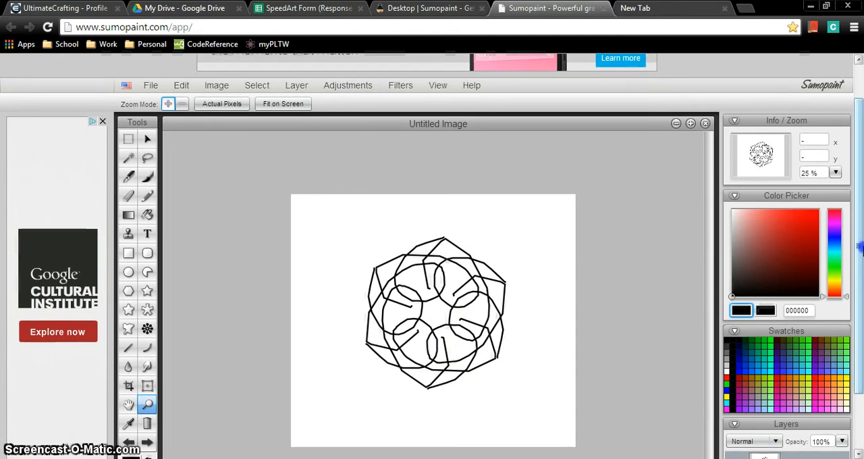
pyautogui.click(836, 173)
pyautogui.click(790, 187)
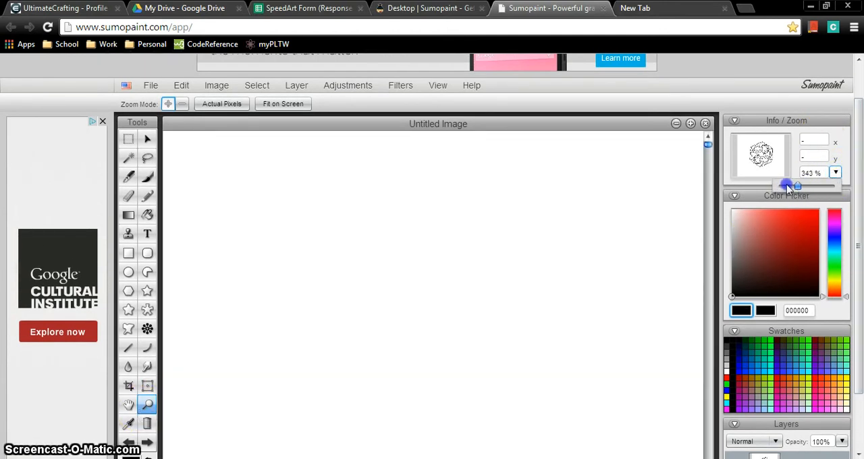
pyautogui.moveTo(787, 183)
pyautogui.mouseDown()
pyautogui.moveTo(768, 185)
pyautogui.moveTo(781, 187)
pyautogui.mouseUp()
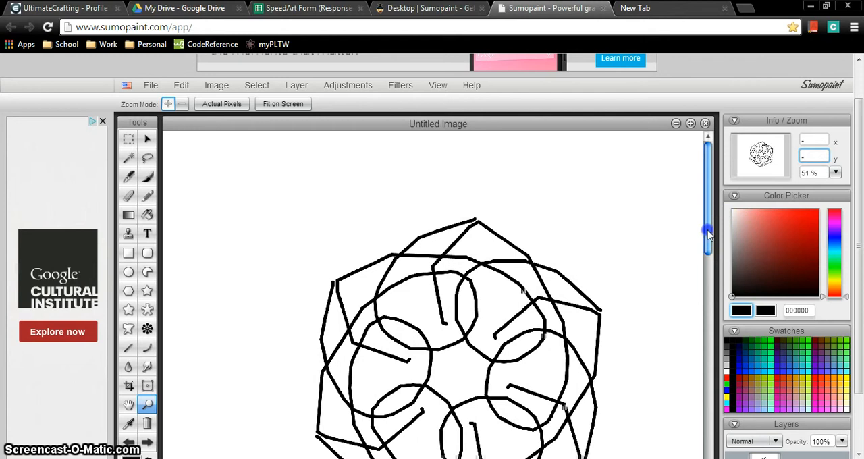
pyautogui.moveTo(709, 230); pyautogui.dragTo(708, 280)
# Step: Set the drawing colour to red (ff0000), draw a diagonal line at the upper left of the rosette, and undo it
pyautogui.moveTo(859, 270); pyautogui.dragTo(859, 295)
pyautogui.click(777, 216)
pyautogui.moveTo(803, 190); pyautogui.dragTo(823, 178)
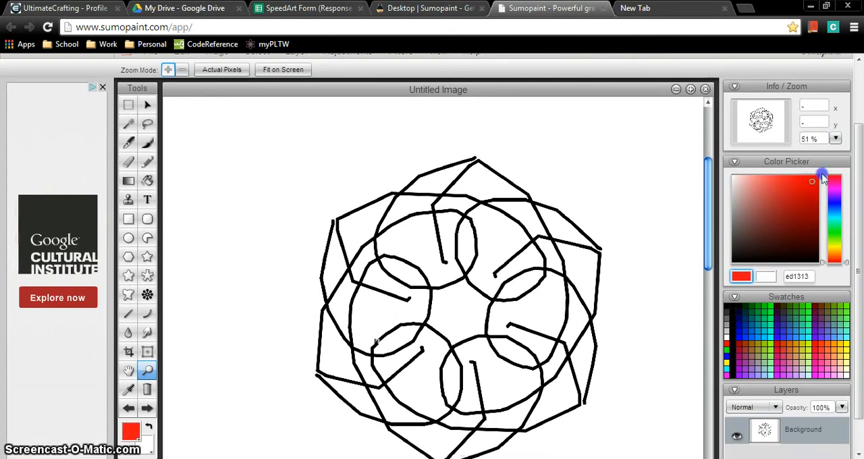
pyautogui.click(128, 313)
pyautogui.moveTo(256, 238); pyautogui.dragTo(360, 110)
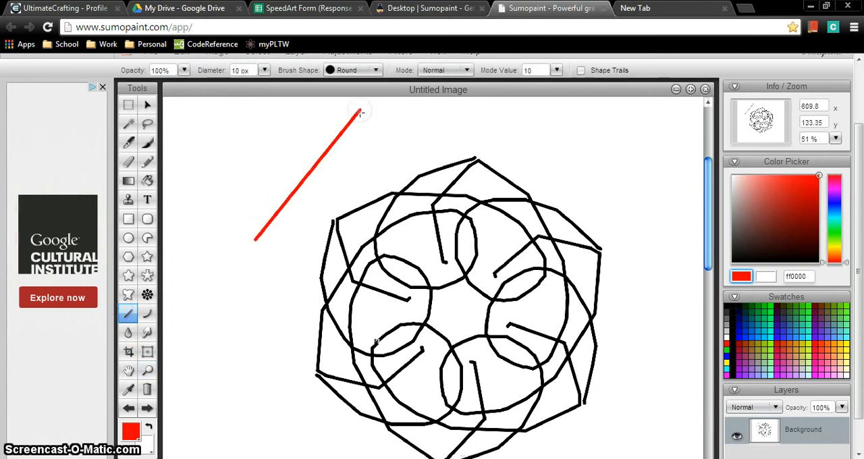
pyautogui.hotkey('ctrl', 'z')
# Step: Try the turquoise swatch 33cccc as the drawing colour, and shift its hue to pink cc3383
pyautogui.click(776, 222)
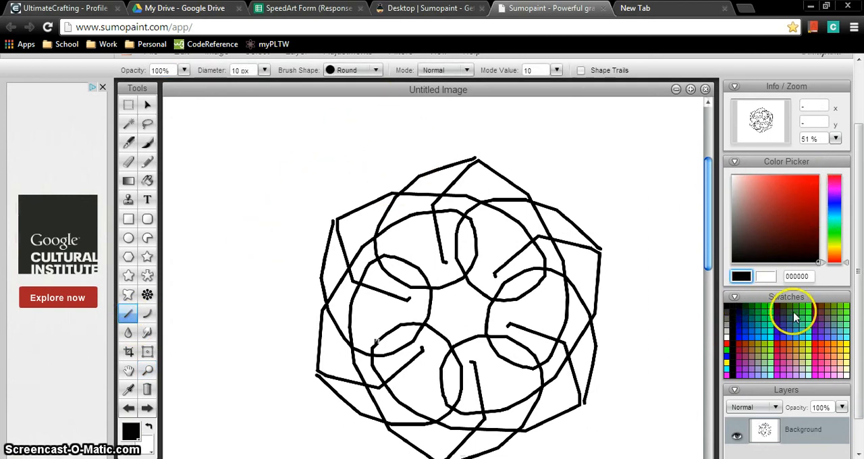
pyautogui.click(776, 331)
pyautogui.click(781, 309)
pyautogui.click(780, 330)
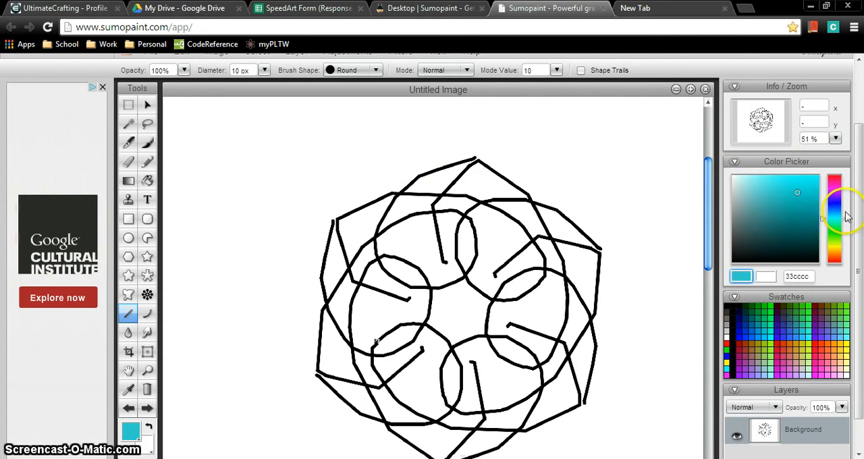
pyautogui.moveTo(836, 215); pyautogui.dragTo(825, 183)
pyautogui.click(838, 176)
# Step: Collapse the Swatches and Info / Zoom sections to leave more room for the layers
pyautogui.moveTo(861, 228); pyautogui.dragTo(861, 294)
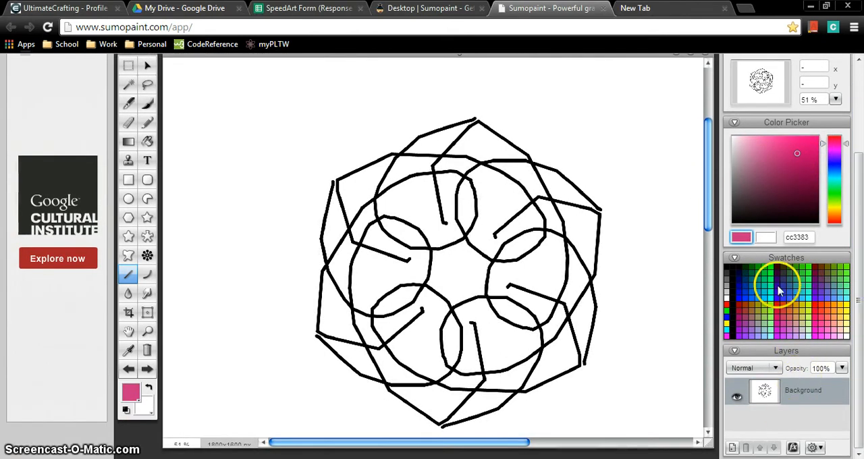
pyautogui.click(765, 258)
pyautogui.moveTo(860, 164); pyautogui.dragTo(859, 120)
pyautogui.click(794, 105)
pyautogui.scroll(-1, 859, 141)
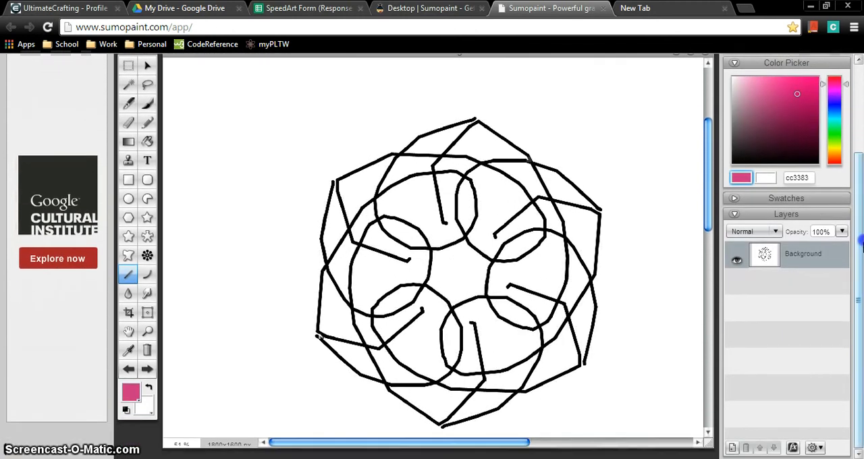
# Step: Set the drawing colour to pure red, ff0000
pyautogui.click(835, 88)
pyautogui.moveTo(835, 88); pyautogui.dragTo(825, 62)
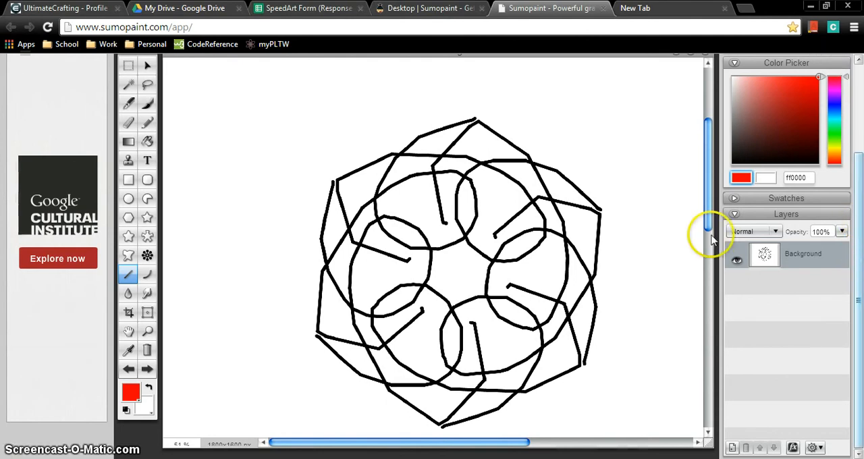
# Step: Examine the blend modes and the opacity control of the Background layer, leaving Normal and 100% in place
pyautogui.click(743, 230)
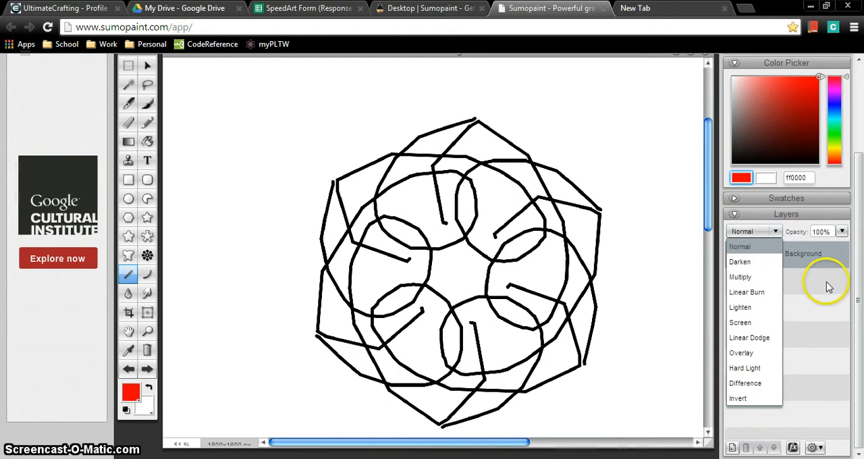
pyautogui.click(843, 232)
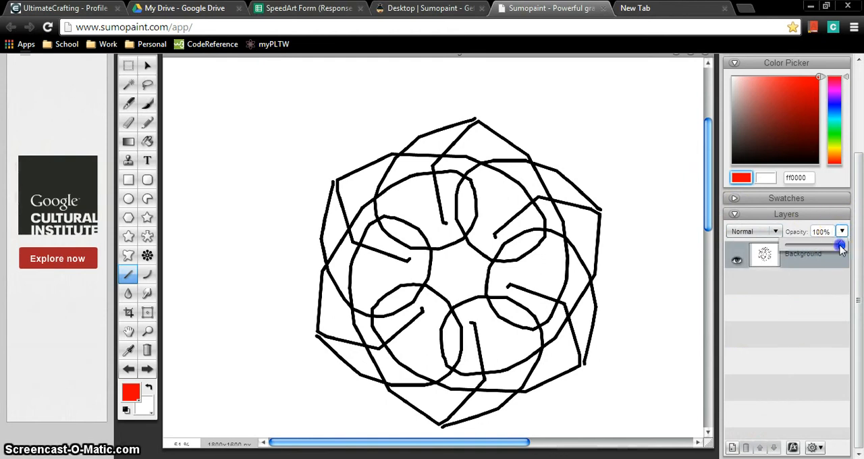
pyautogui.moveTo(841, 248)
pyautogui.mouseDown()
pyautogui.moveTo(791, 246)
pyautogui.moveTo(841, 248)
pyautogui.mouseUp()
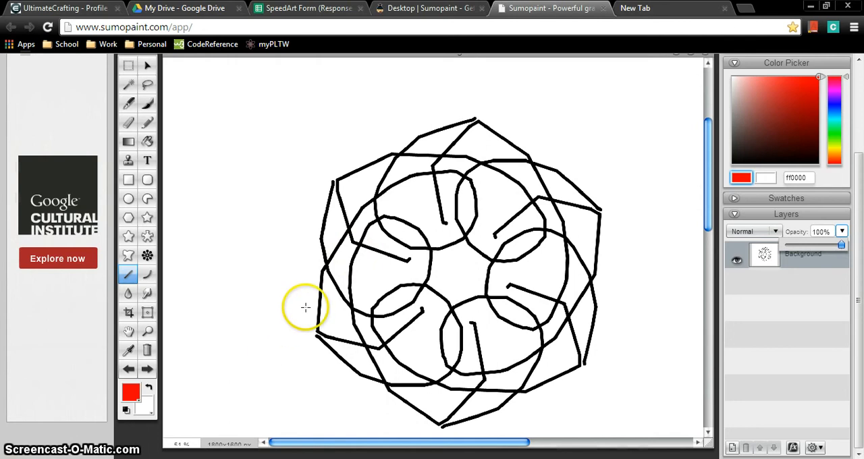
# Step: Switch to the Eraser tool and give it the Circle brush
pyautogui.click(128, 122)
pyautogui.scroll(2, 832, 226)
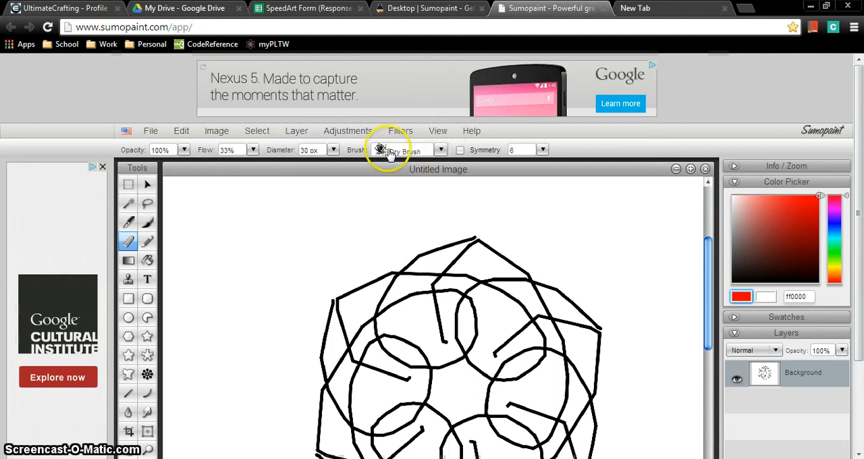
pyautogui.click(440, 151)
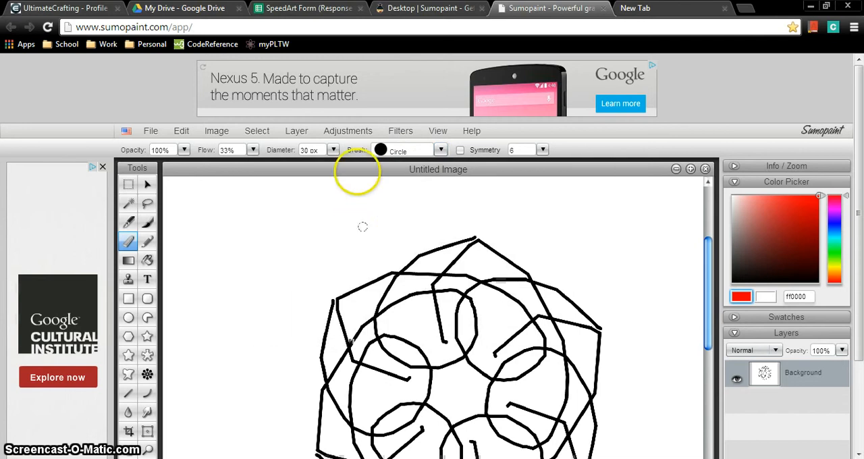
# Step: Try the eraser with a flow of 100%, and lower the flow to 37%
pyautogui.click(253, 150)
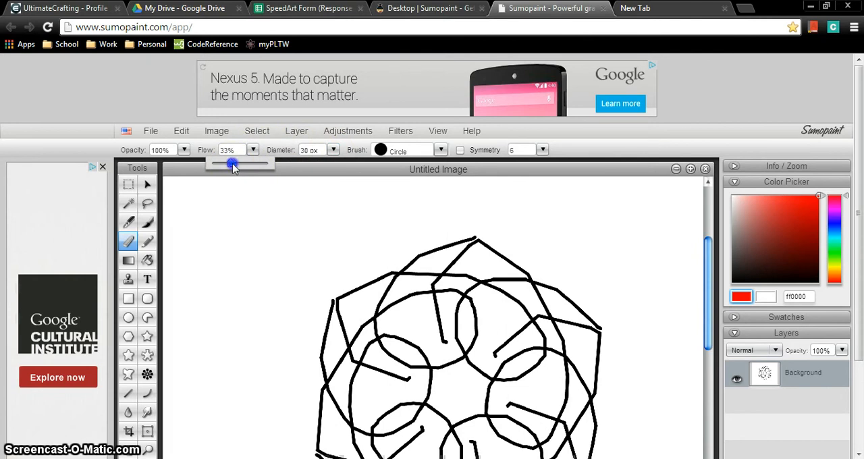
pyautogui.moveTo(381, 289); pyautogui.dragTo(388, 264)
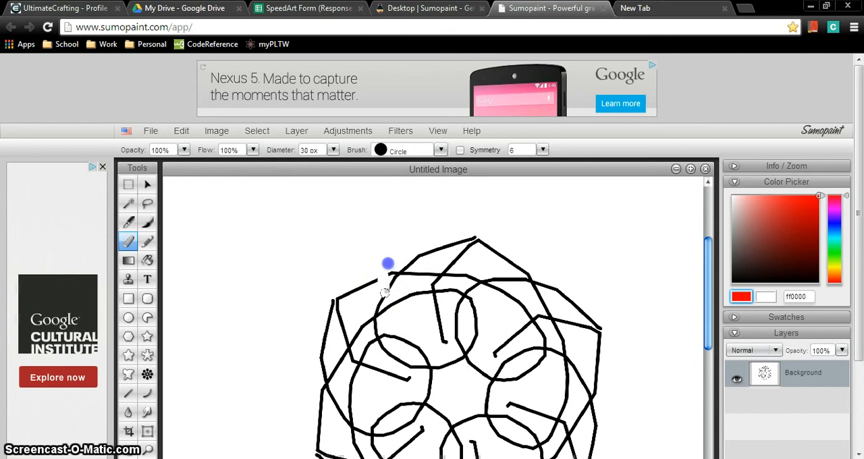
pyautogui.click(253, 150)
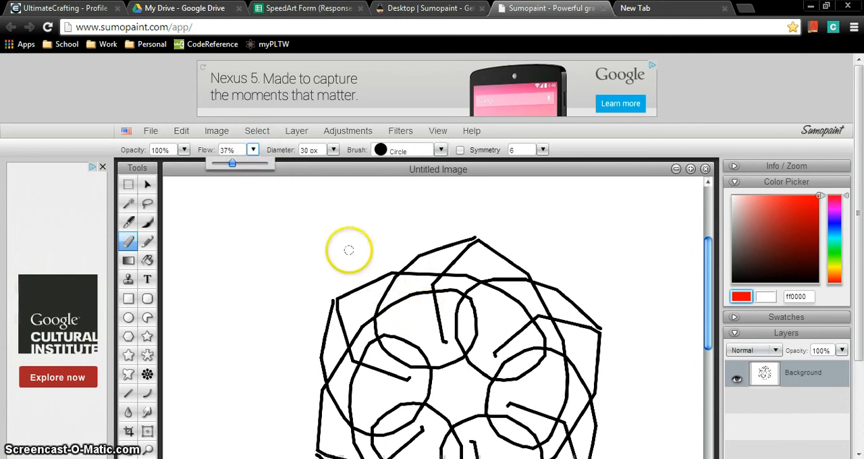
# Step: Try erasing parts of the drawing's upper outline with the flow at 37%, and try again with it at 2%
pyautogui.moveTo(354, 291); pyautogui.dragTo(366, 310)
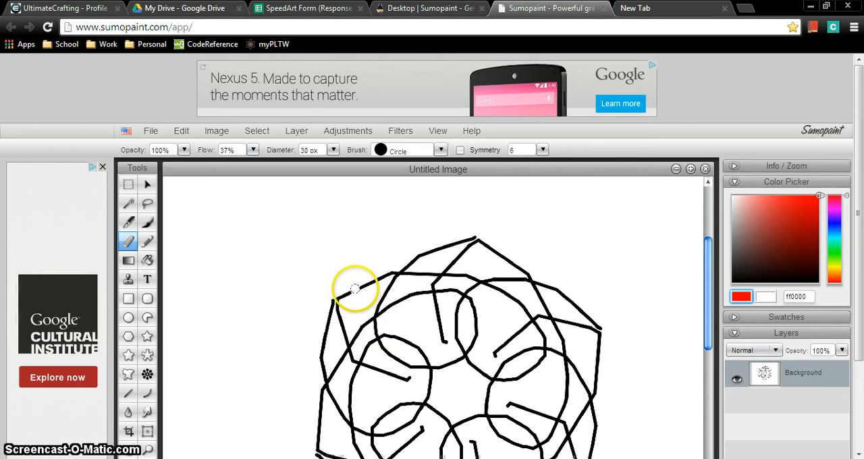
pyautogui.moveTo(368, 294); pyautogui.dragTo(364, 284)
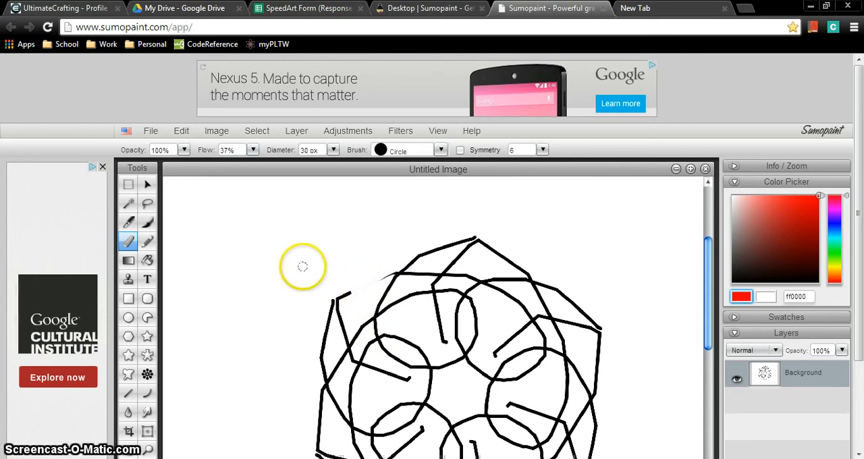
pyautogui.click(253, 151)
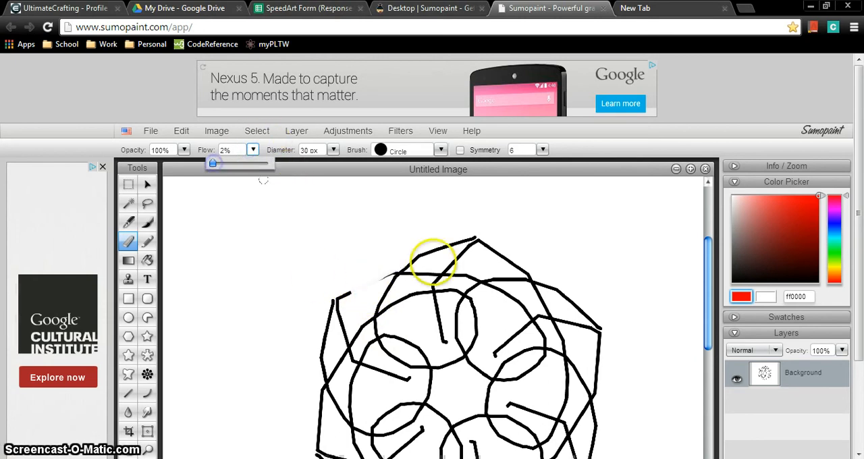
pyautogui.click(440, 299)
pyautogui.moveTo(424, 262); pyautogui.dragTo(421, 261)
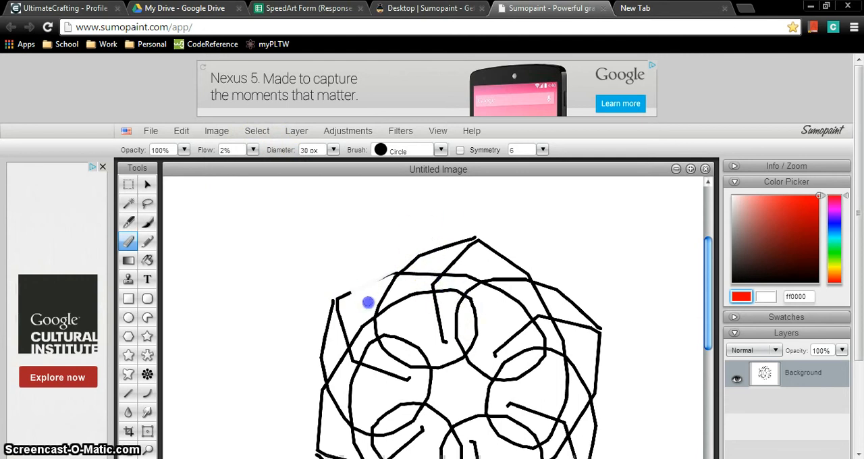
# Step: Set the eraser's flow to 100% and its diameter to 223 px
pyautogui.click(241, 149)
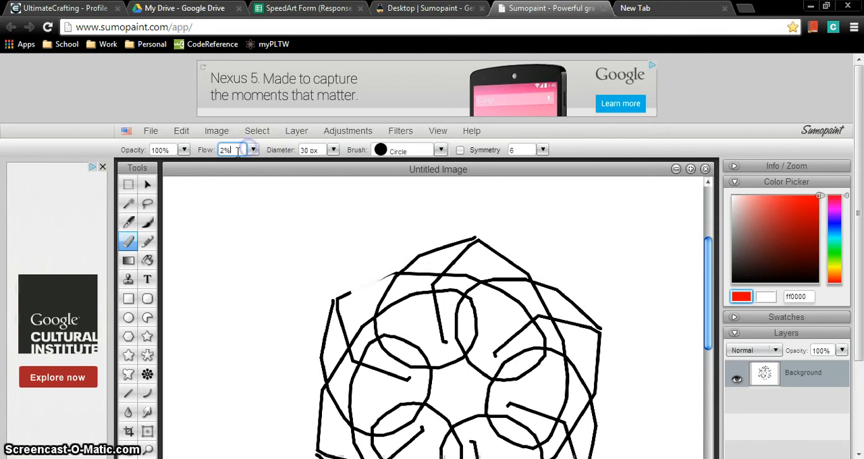
pyautogui.moveTo(252, 151); pyautogui.dragTo(209, 167)
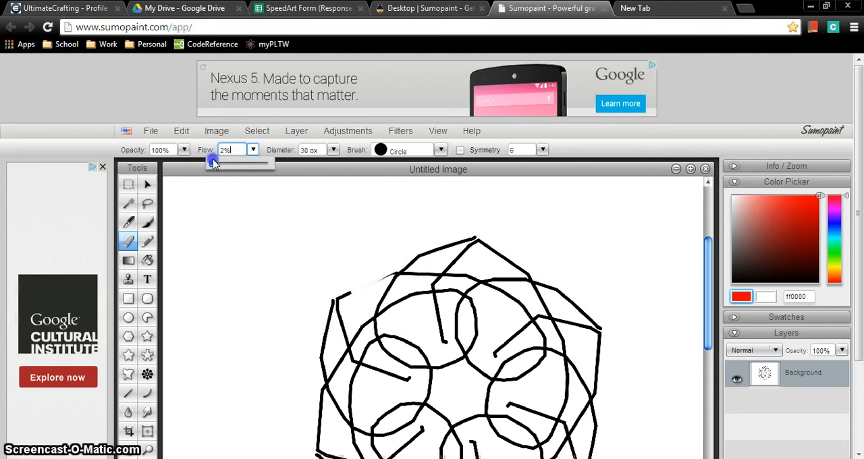
pyautogui.moveTo(302, 161); pyautogui.dragTo(315, 158)
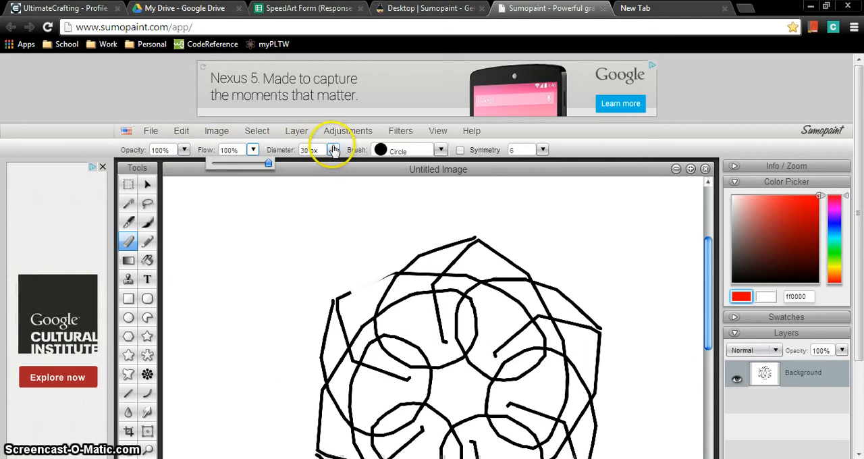
pyautogui.click(334, 150)
pyautogui.moveTo(343, 173); pyautogui.dragTo(344, 169)
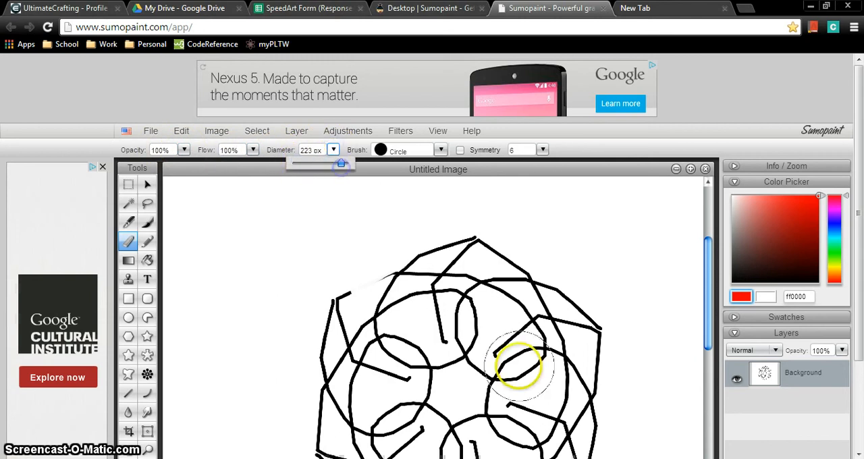
# Step: Erase the entire black symmetrical drawing from the Background layer
pyautogui.moveTo(521, 367)
pyautogui.mouseDown()
pyautogui.moveTo(401, 253)
pyautogui.moveTo(478, 326)
pyautogui.moveTo(383, 365)
pyautogui.moveTo(354, 334)
pyautogui.moveTo(402, 309)
pyautogui.mouseUp()
pyautogui.moveTo(568, 311)
pyautogui.mouseDown()
pyautogui.moveTo(632, 359)
pyautogui.moveTo(532, 262)
pyautogui.moveTo(562, 303)
pyautogui.moveTo(541, 377)
pyautogui.moveTo(500, 415)
pyautogui.mouseUp()
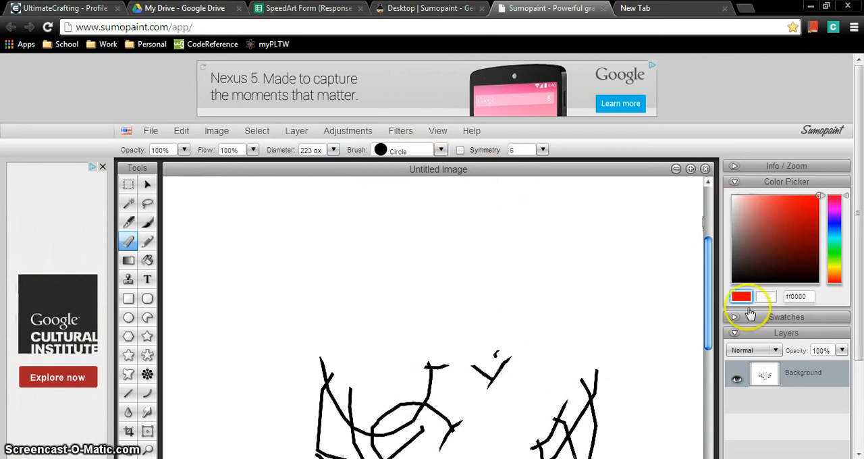
pyautogui.moveTo(708, 300); pyautogui.dragTo(685, 423)
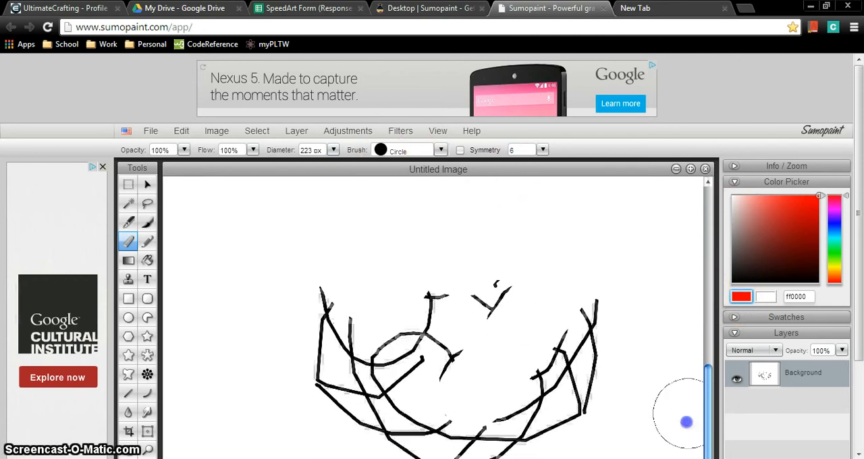
pyautogui.moveTo(566, 389)
pyautogui.mouseDown()
pyautogui.moveTo(523, 418)
pyautogui.moveTo(435, 438)
pyautogui.moveTo(372, 397)
pyautogui.moveTo(329, 336)
pyautogui.moveTo(319, 281)
pyautogui.moveTo(285, 416)
pyautogui.mouseUp()
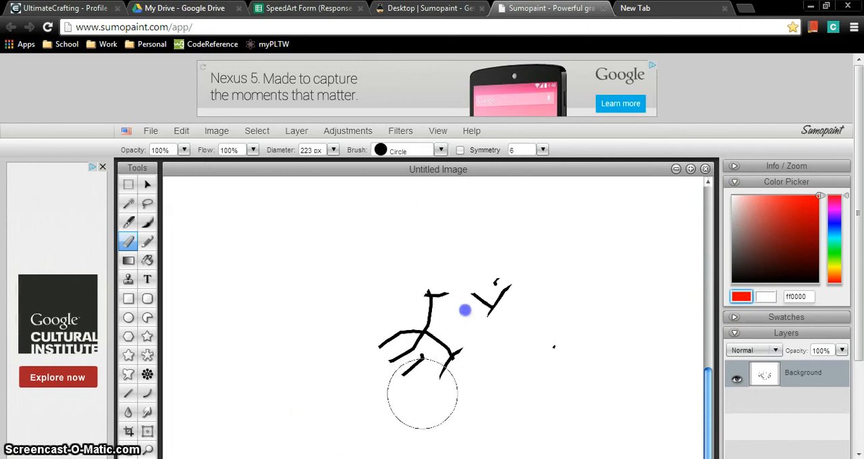
pyautogui.moveTo(465, 310)
pyautogui.mouseDown()
pyautogui.moveTo(447, 330)
pyautogui.moveTo(517, 298)
pyautogui.mouseUp()
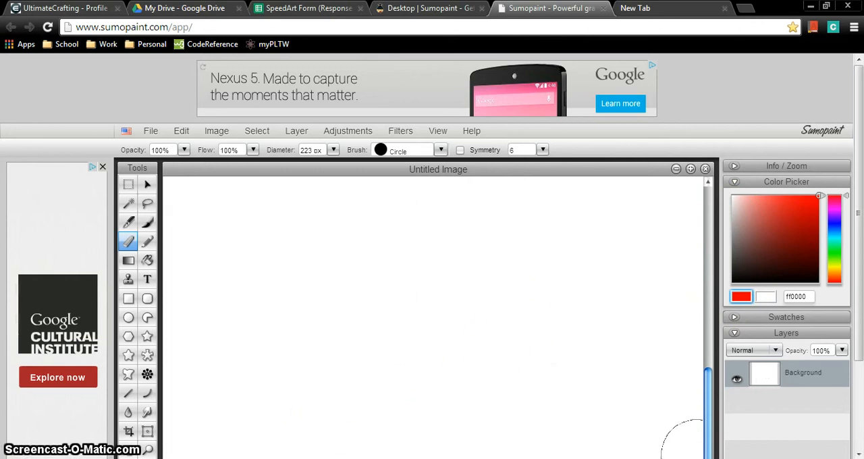
pyautogui.scroll(-3, 450, 411)
pyautogui.click(443, 362)
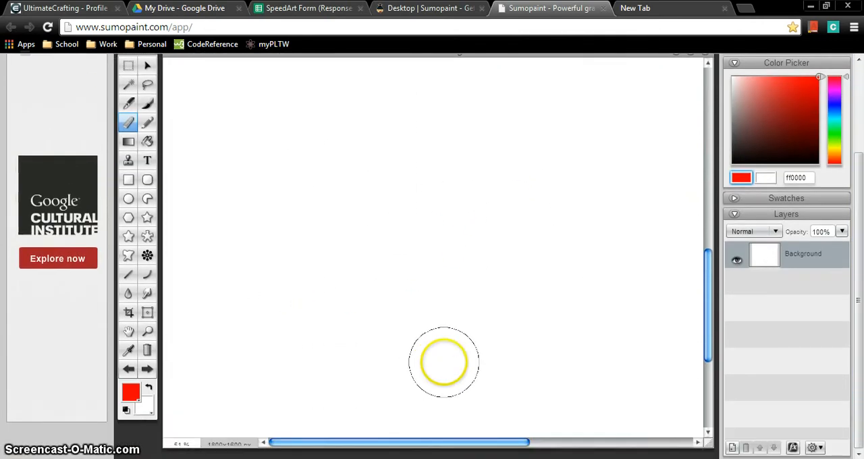
# Step: Switch to the Curve tool
pyautogui.moveTo(860, 359); pyautogui.dragTo(860, 226)
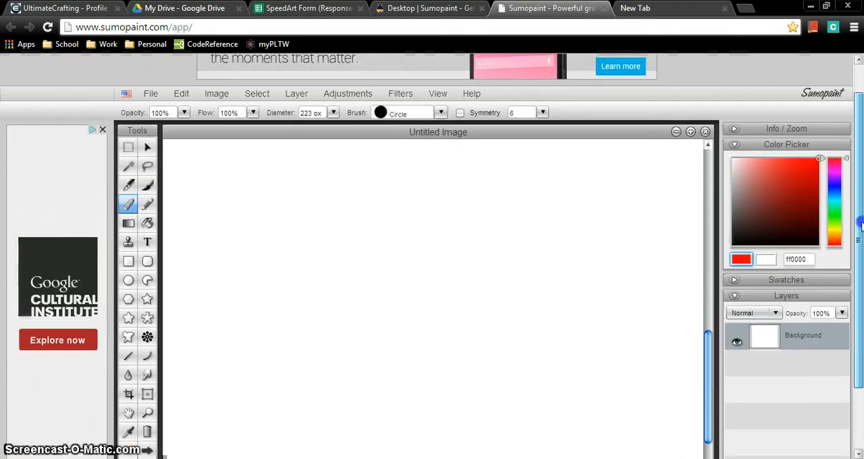
pyautogui.scroll(-2, 860, 226)
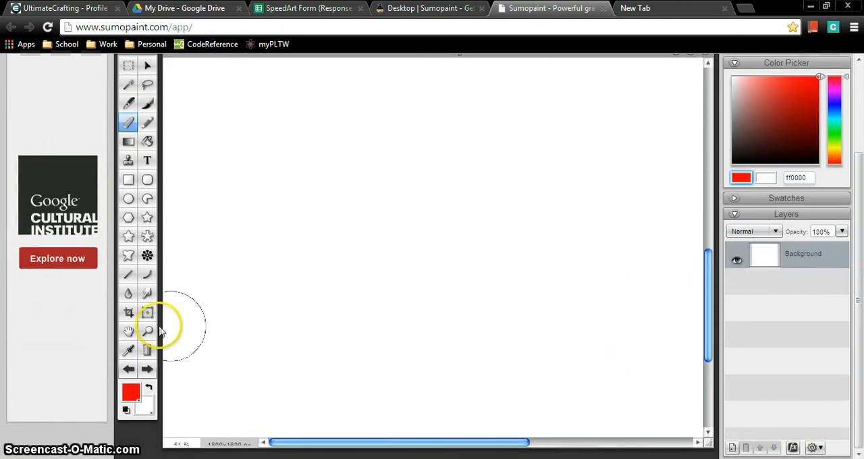
pyautogui.click(133, 275)
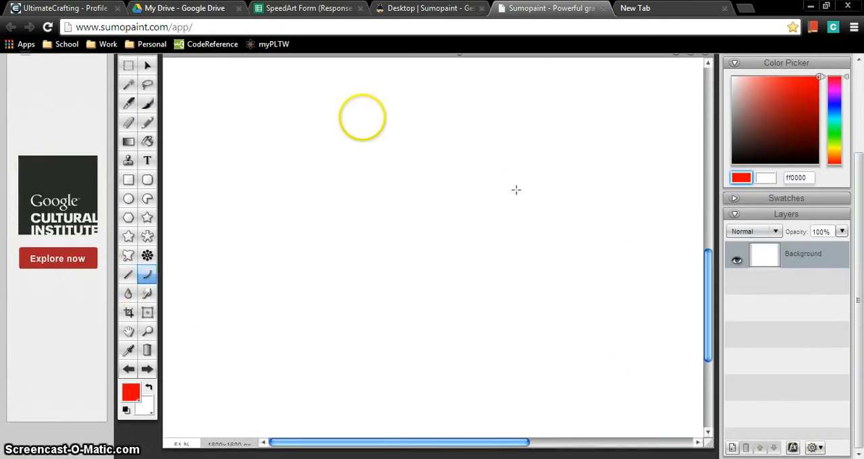
# Step: Try a red vertical curve on the blank canvas, and undo it
pyautogui.moveTo(312, 108); pyautogui.dragTo(332, 285)
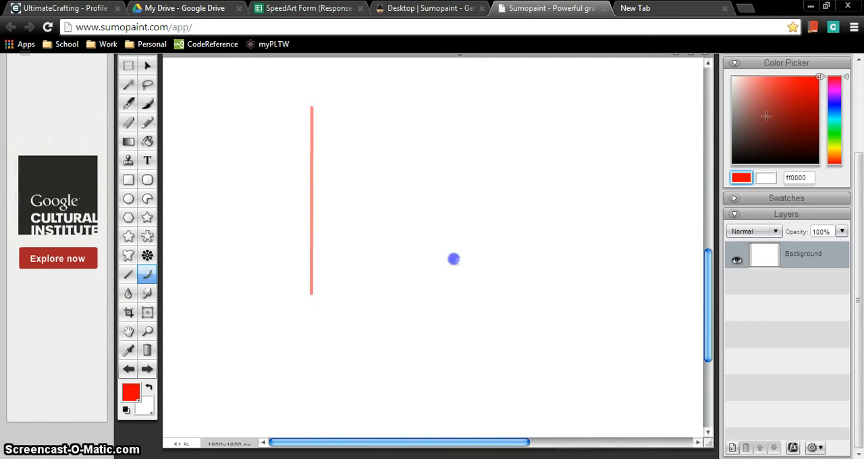
pyautogui.click(454, 260)
pyautogui.hotkey('ctrl', 'z')
# Step: Set the drawing colour to black, 000000, and draw a long vertical curve bowed slightly to the left
pyautogui.moveTo(742, 121); pyautogui.dragTo(861, 312)
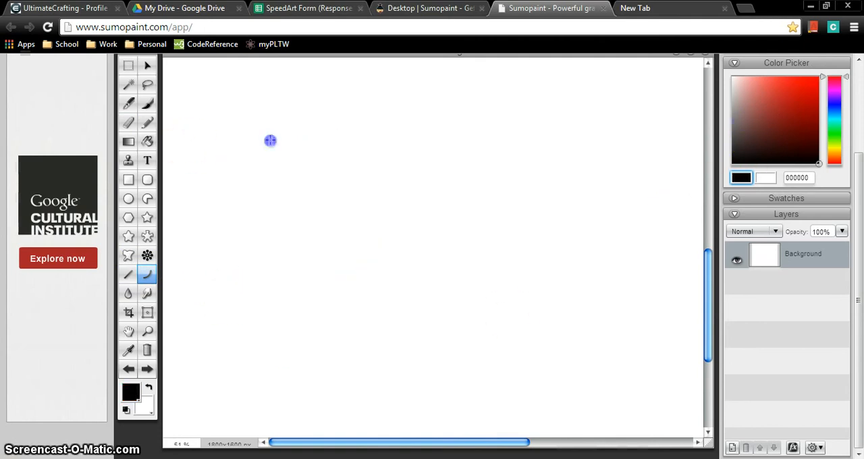
pyautogui.moveTo(271, 140); pyautogui.dragTo(283, 349)
pyautogui.moveTo(276, 252)
pyautogui.mouseDown()
pyautogui.moveTo(248, 251)
pyautogui.moveTo(256, 254)
pyautogui.mouseUp()
pyautogui.click(270, 336)
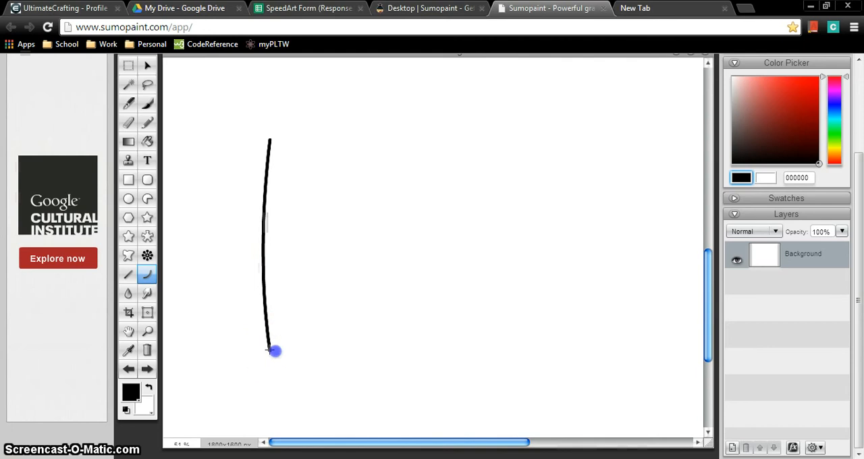
# Step: Draw the bottom, right and top curves, each bowed outward, to close the four-sided outline
pyautogui.moveTo(475, 367); pyautogui.dragTo(458, 346)
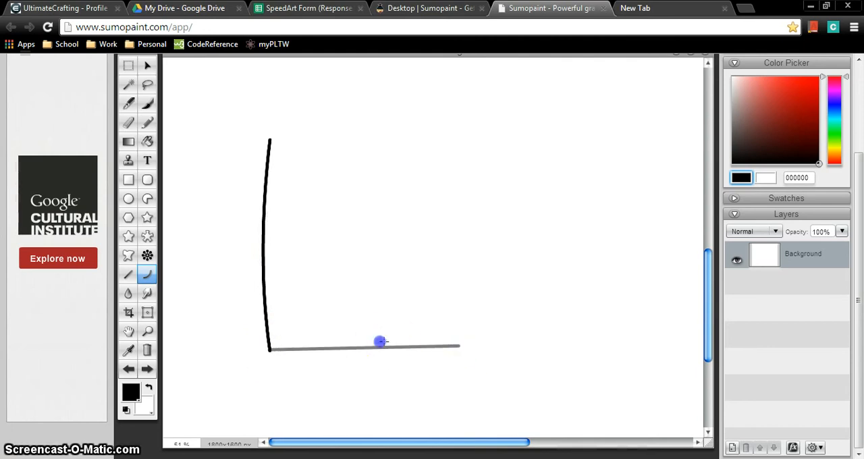
pyautogui.moveTo(382, 342); pyautogui.dragTo(380, 369)
pyautogui.click(455, 351)
pyautogui.moveTo(455, 351); pyautogui.dragTo(484, 148)
pyautogui.moveTo(468, 202); pyautogui.dragTo(468, 230)
pyautogui.click(458, 144)
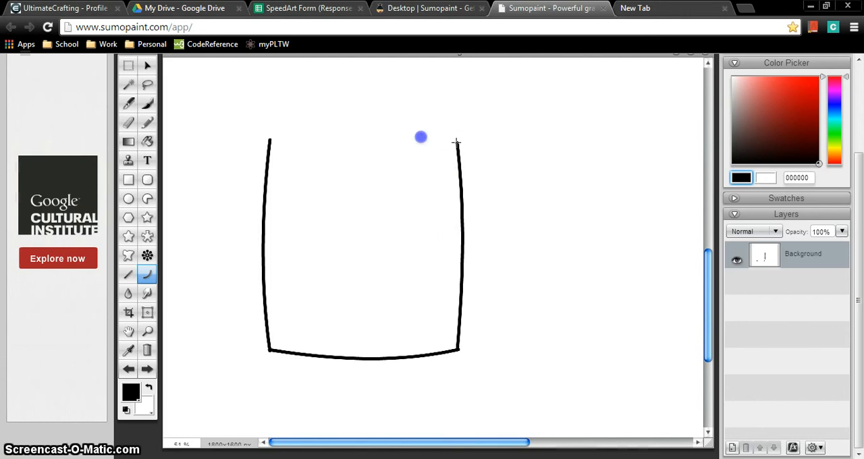
pyautogui.moveTo(306, 127); pyautogui.dragTo(272, 142)
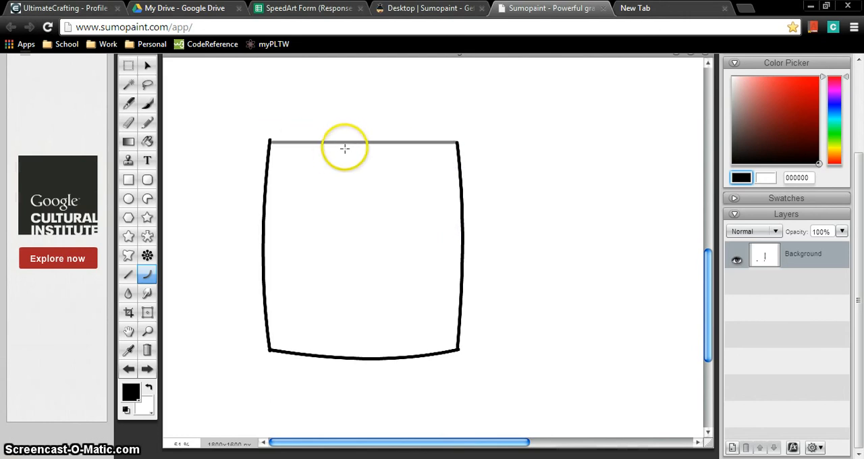
pyautogui.moveTo(344, 147); pyautogui.dragTo(340, 130)
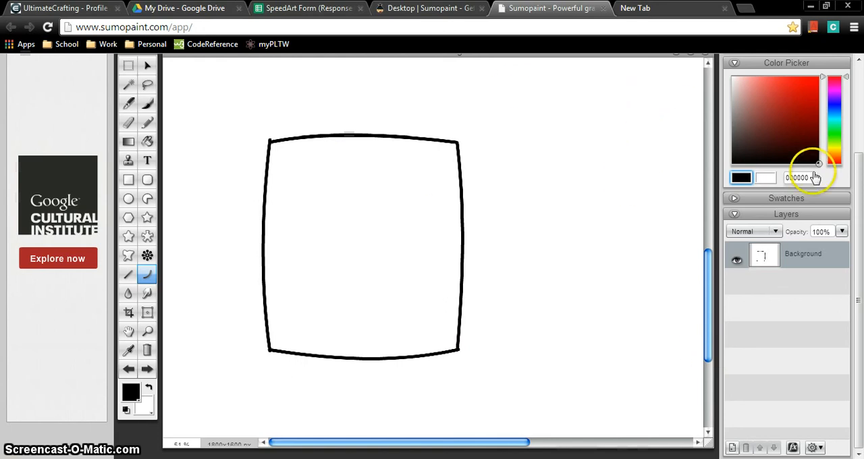
# Step: Set the Background layer's opacity to 60% and add a new empty layer above it
pyautogui.click(841, 233)
pyautogui.moveTo(807, 246)
pyautogui.mouseDown()
pyautogui.moveTo(791, 245)
pyautogui.moveTo(828, 246)
pyautogui.moveTo(818, 249)
pyautogui.mouseUp()
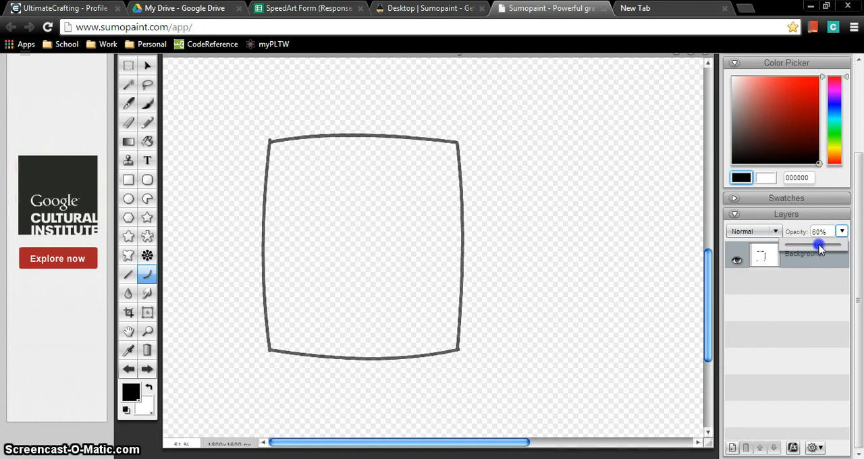
pyautogui.click(730, 450)
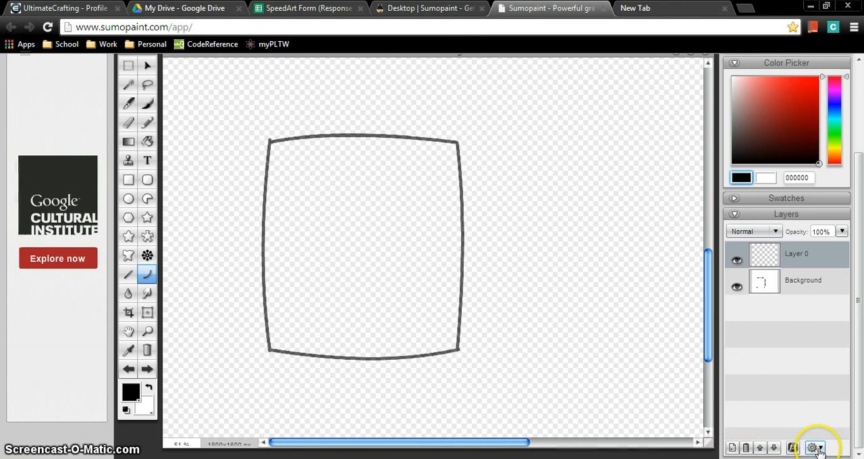
pyautogui.click(814, 448)
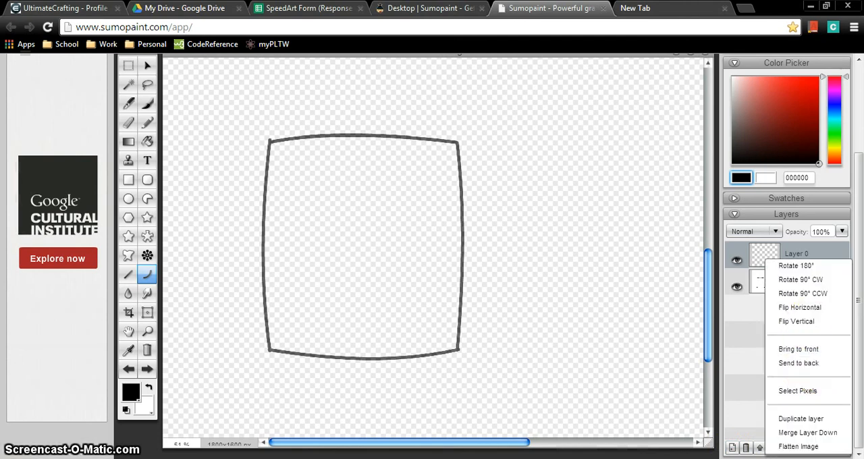
pyautogui.click(757, 345)
# Step: Toggle the visibility of Layer 0 and the Background layer, and make the Background layer active
pyautogui.click(764, 280)
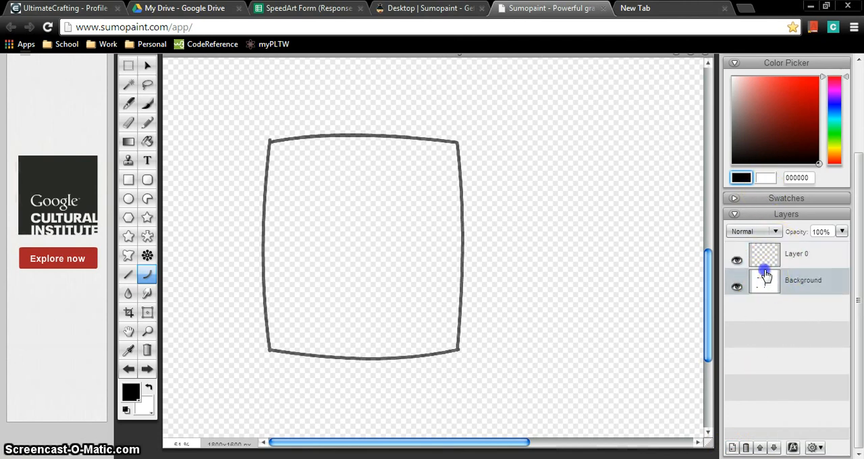
pyautogui.moveTo(765, 274)
pyautogui.mouseDown()
pyautogui.moveTo(762, 247)
pyautogui.moveTo(764, 287)
pyautogui.mouseUp()
pyautogui.click(762, 254)
pyautogui.click(736, 262)
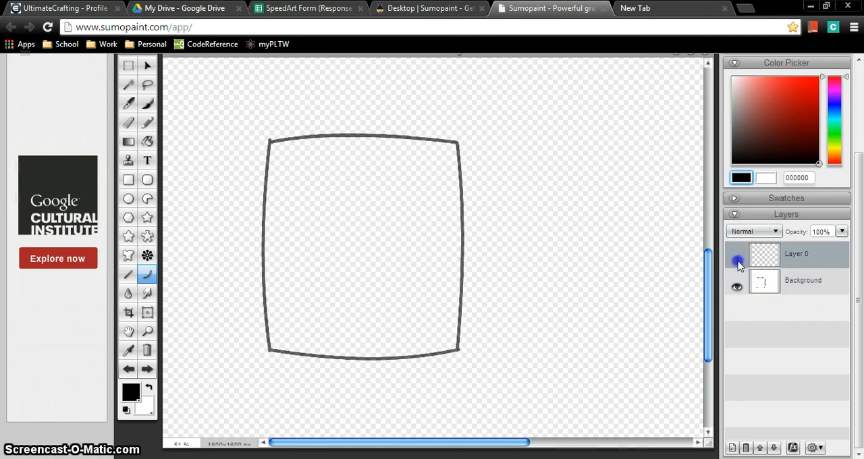
pyautogui.click(737, 285)
pyautogui.click(737, 286)
pyautogui.click(832, 284)
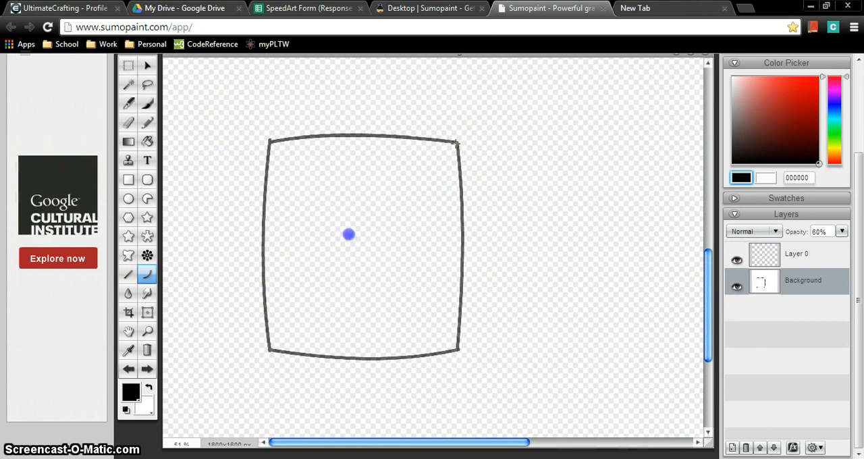
# Step: Draw two straight diagonals that cross inside the outline and join its opposite corners
pyautogui.moveTo(457, 143); pyautogui.dragTo(267, 351)
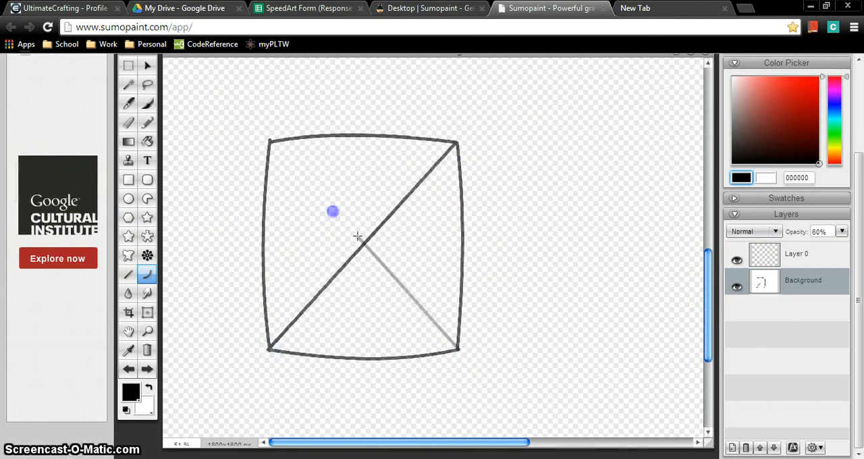
pyautogui.moveTo(358, 237); pyautogui.dragTo(271, 140)
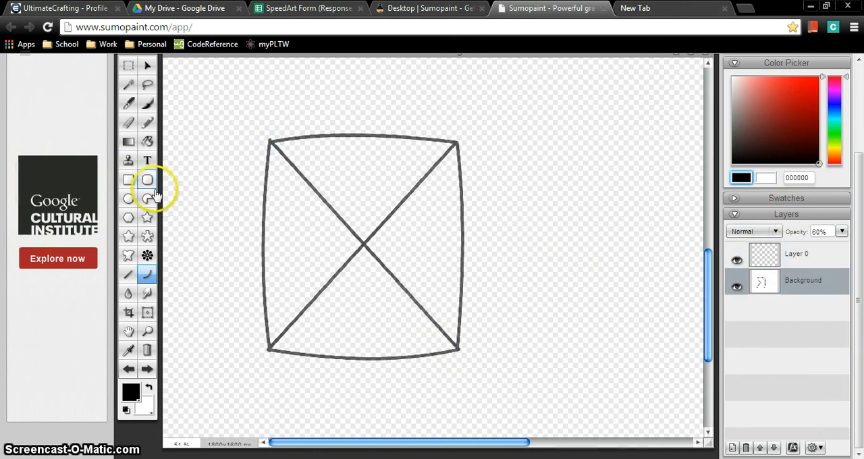
# Step: Try a large rectangle around the crossed outline with the Rectangle tool, and undo it
pyautogui.click(129, 183)
pyautogui.moveTo(244, 113)
pyautogui.mouseDown()
pyautogui.moveTo(407, 331)
pyautogui.moveTo(494, 379)
pyautogui.mouseUp()
pyautogui.hotkey('ctrl', 'z')
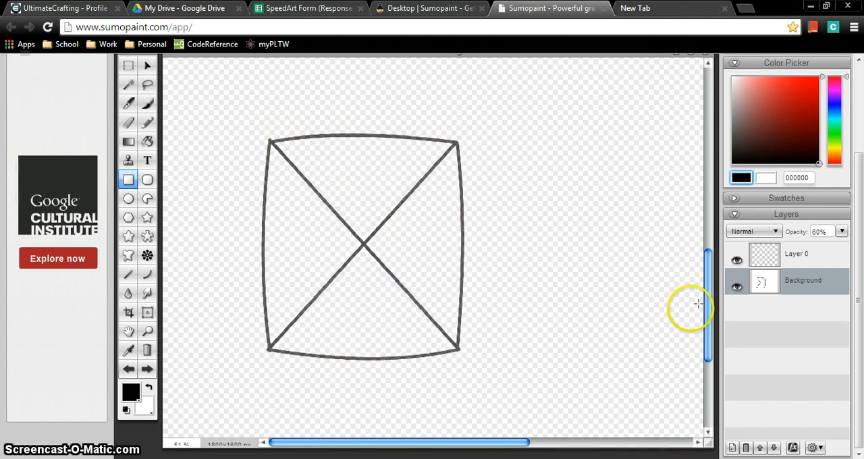
# Step: Open the rectangle's fill choices, and undo the stray gradient rectangle drawn beside the outline
pyautogui.scroll(3, 850, 209)
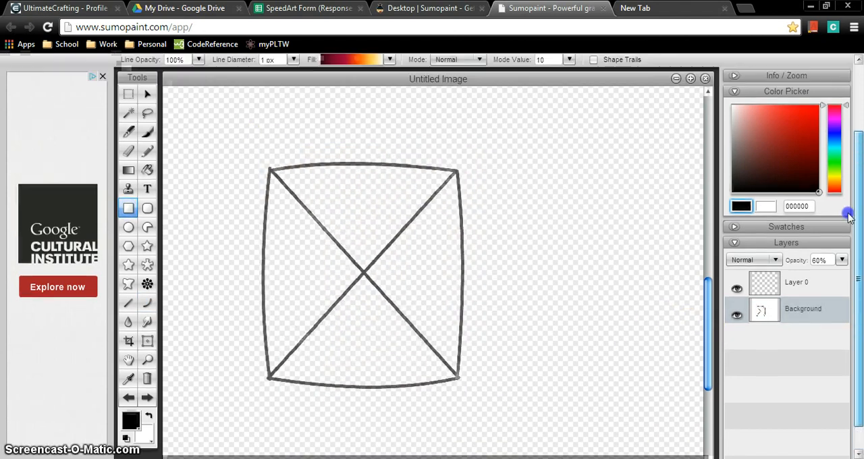
pyautogui.moveTo(852, 186); pyautogui.dragTo(839, 136)
pyautogui.click(392, 151)
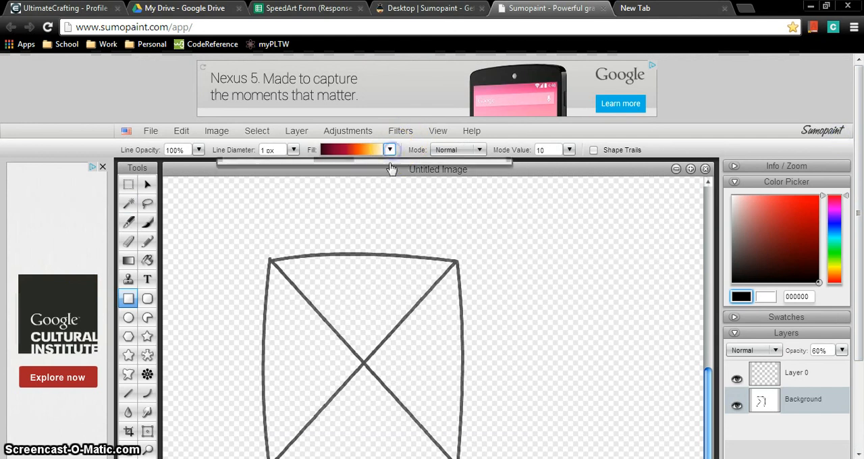
pyautogui.click(608, 195)
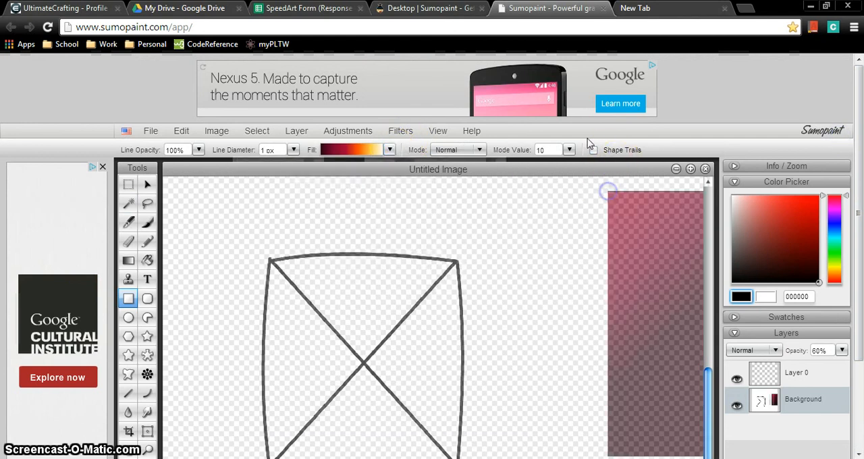
pyautogui.hotkey('ctrl', 'z')
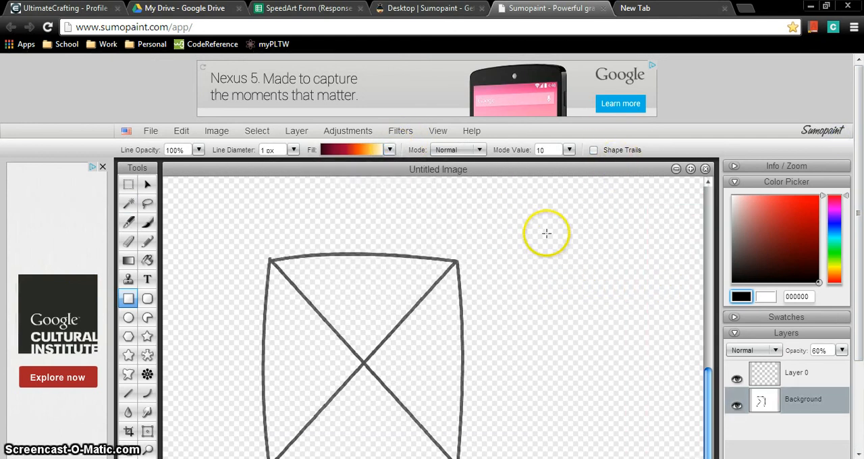
# Step: Examine the available filter categories and the image adjustments
pyautogui.click(398, 132)
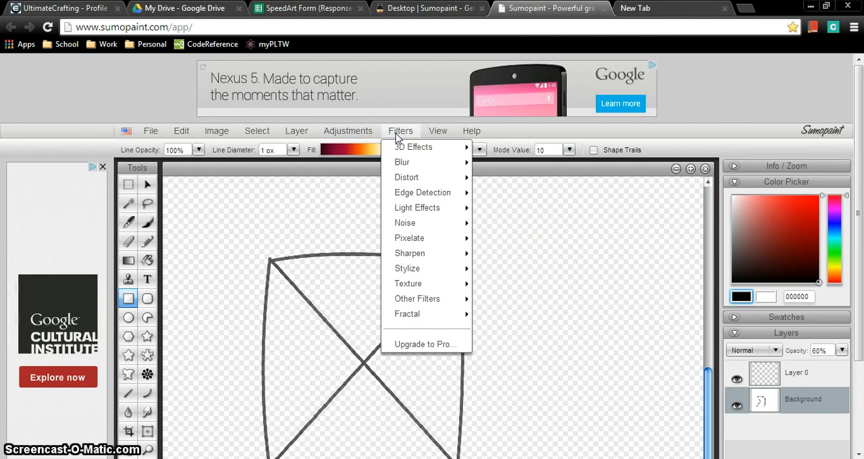
pyautogui.click(345, 134)
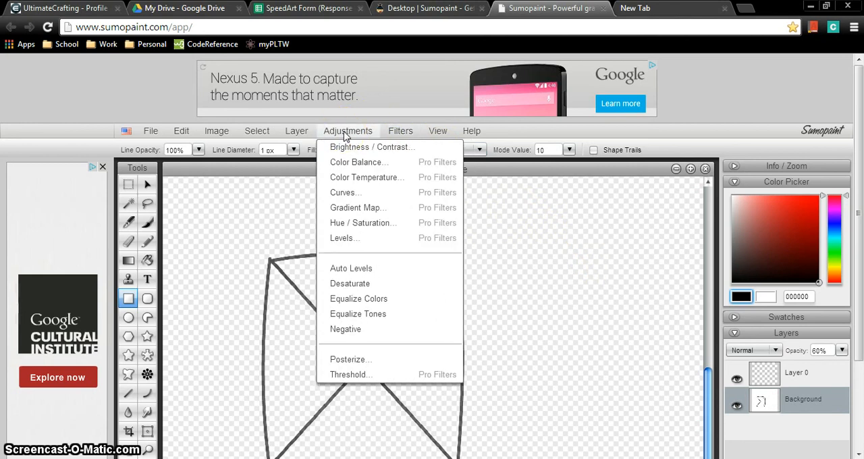